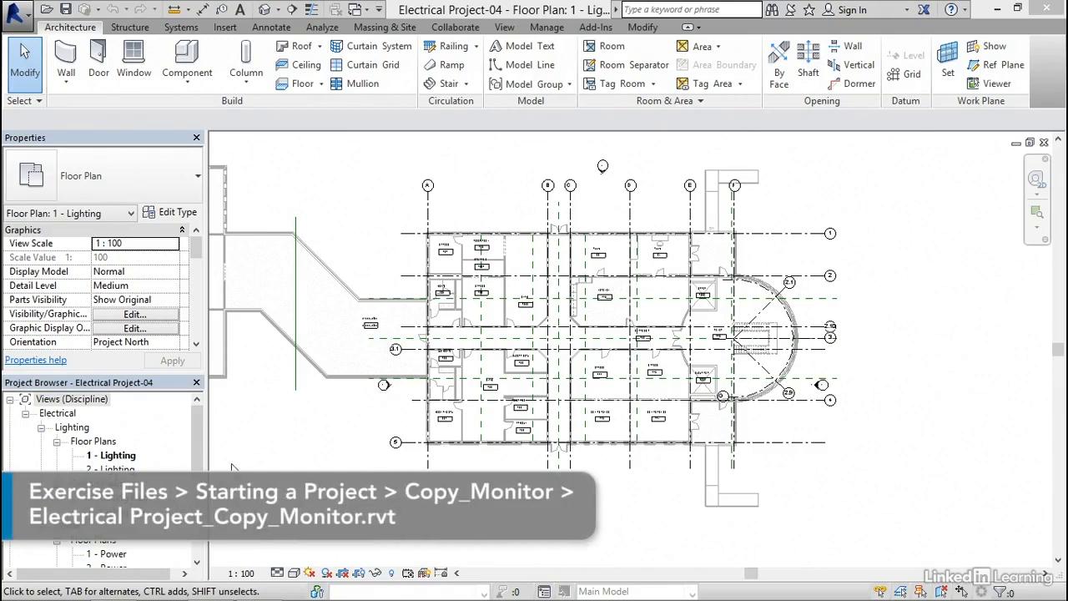
Navigate the lighting floor plan to the south elevation marker and open South - Elec
{"action": "middle_click_drag", "start_coordinate": [362, 443], "coordinate": [378, 438]}
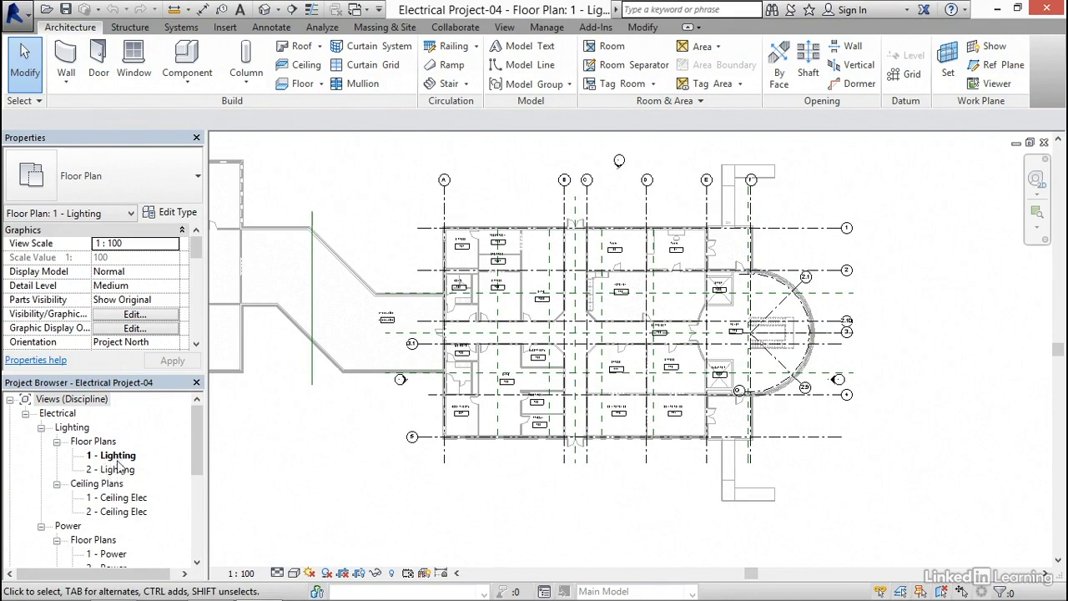
{"action": "middle_click_drag", "start_coordinate": [332, 412], "coordinate": [386, 401]}
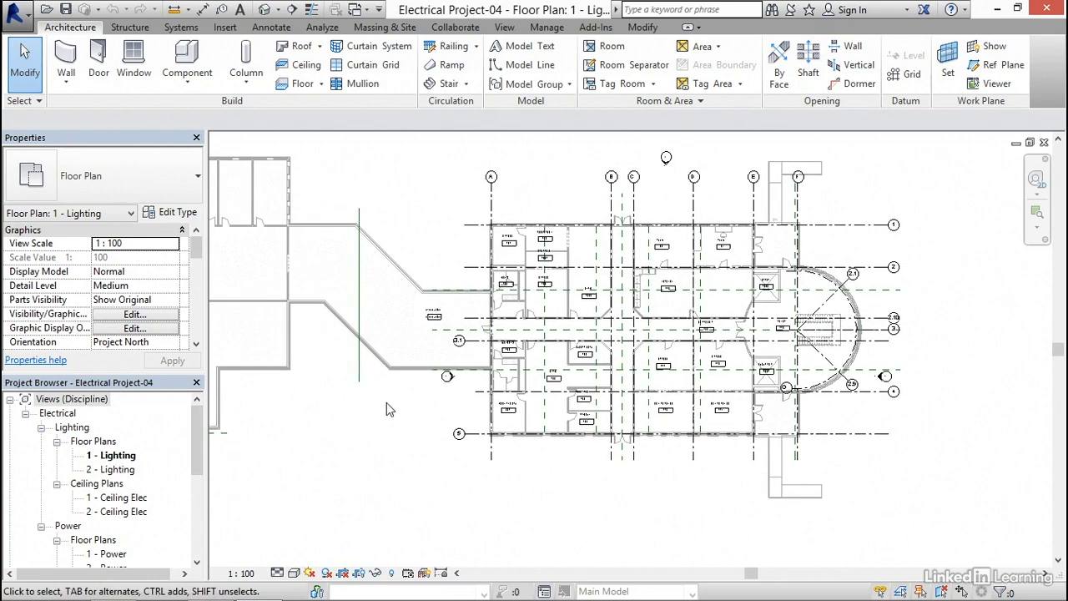
{"action": "scroll", "coordinate": [386, 401], "scroll_direction": "down", "scroll_amount": 1}
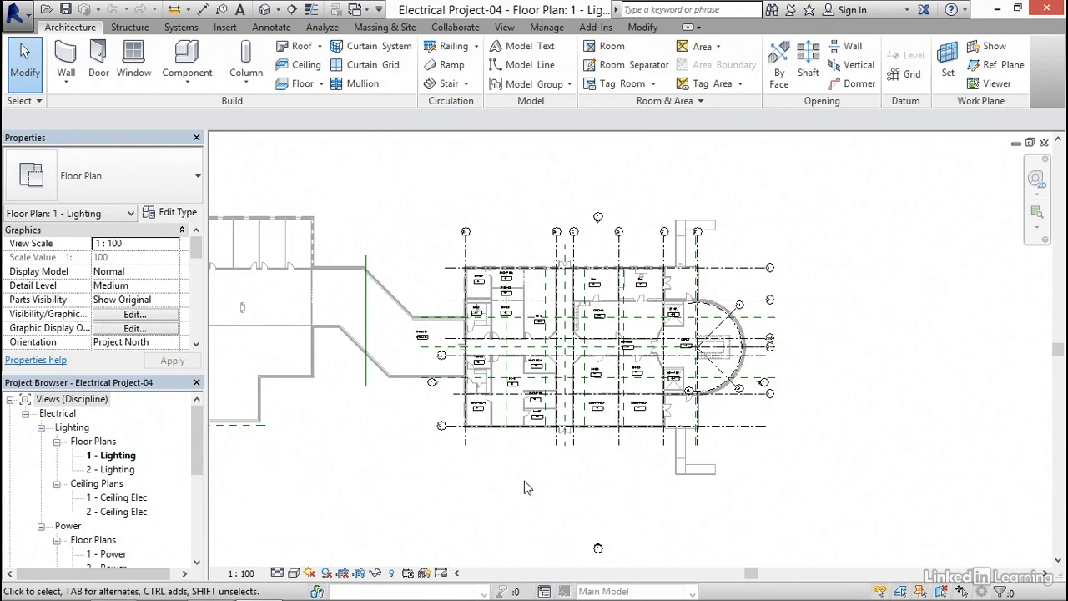
{"action": "middle_click_drag", "start_coordinate": [534, 470], "coordinate": [541, 443]}
{"action": "scroll", "coordinate": [543, 427], "scroll_direction": "up", "scroll_amount": 2}
{"action": "scroll", "coordinate": [546, 425], "scroll_direction": "up", "scroll_amount": 2}
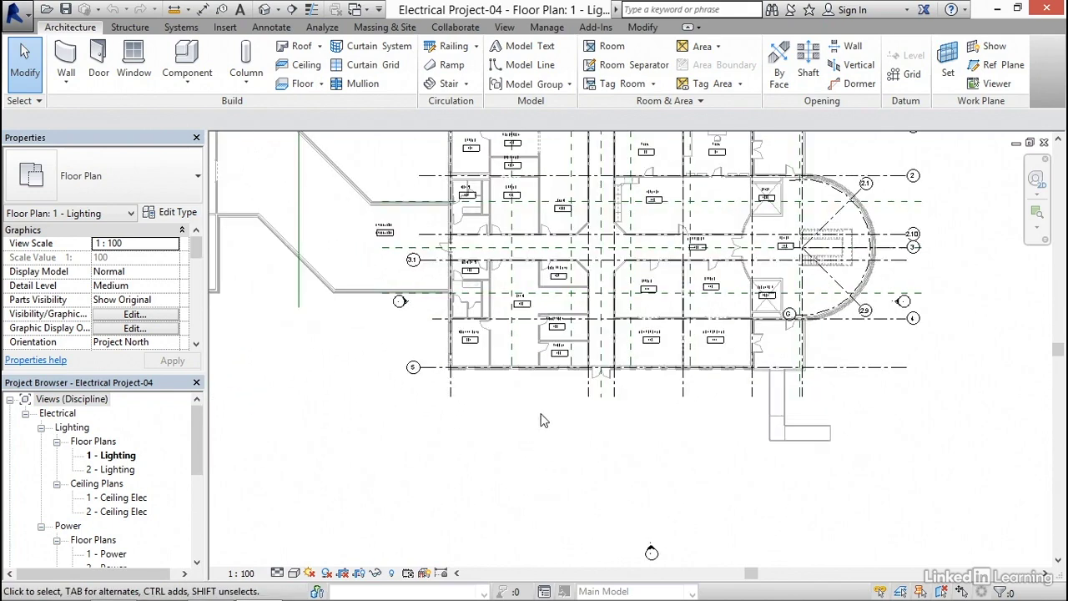
{"action": "middle_click_drag", "start_coordinate": [643, 415], "coordinate": [639, 460]}
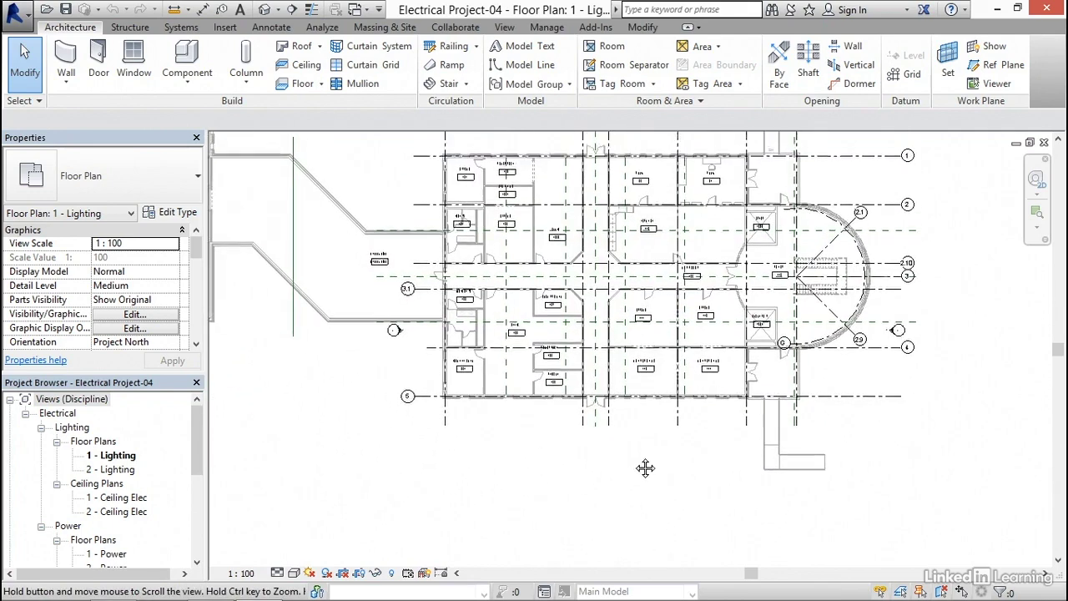
{"action": "scroll", "coordinate": [519, 289], "scroll_direction": "down", "scroll_amount": 2}
{"action": "middle_click_drag", "start_coordinate": [584, 392], "coordinate": [659, 330]}
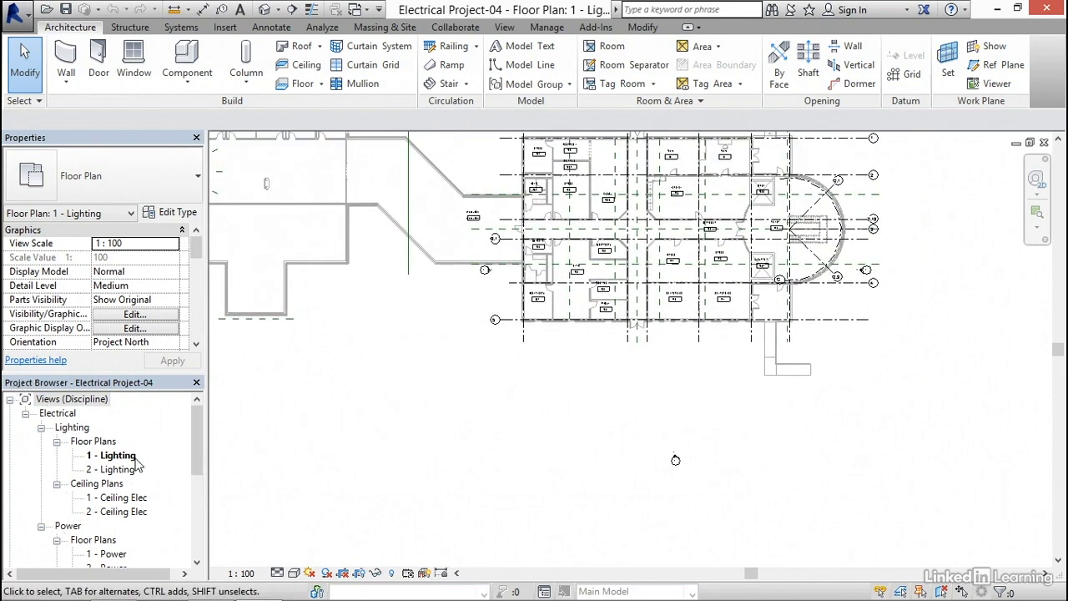
{"action": "left_click_drag", "start_coordinate": [198, 440], "coordinate": [196, 507]}
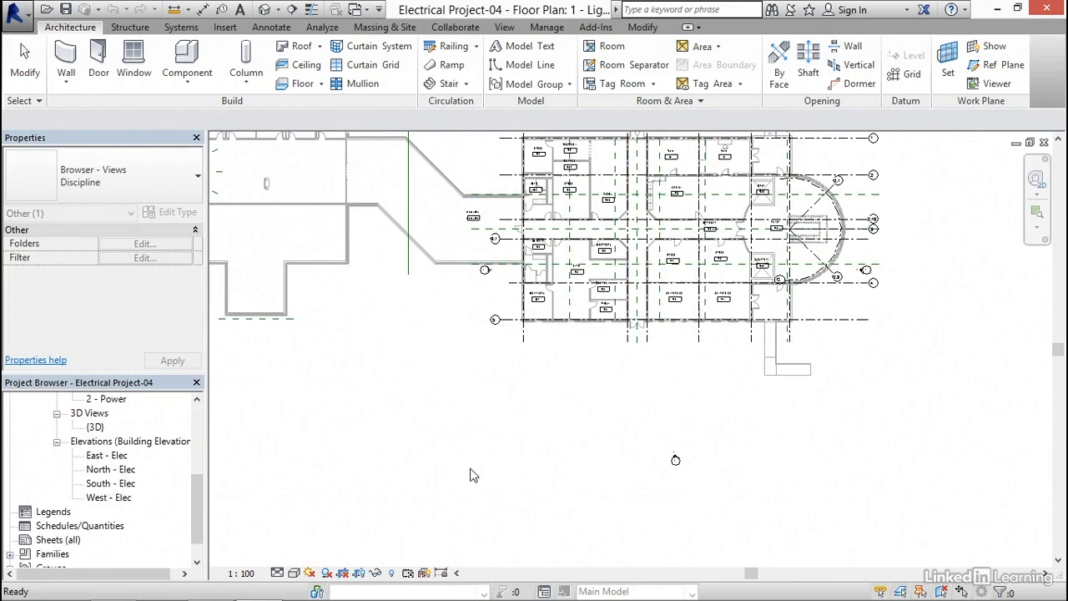
{"action": "middle_click_drag", "start_coordinate": [572, 489], "coordinate": [432, 420]}
{"action": "scroll", "coordinate": [544, 394], "scroll_direction": "up", "scroll_amount": 10}
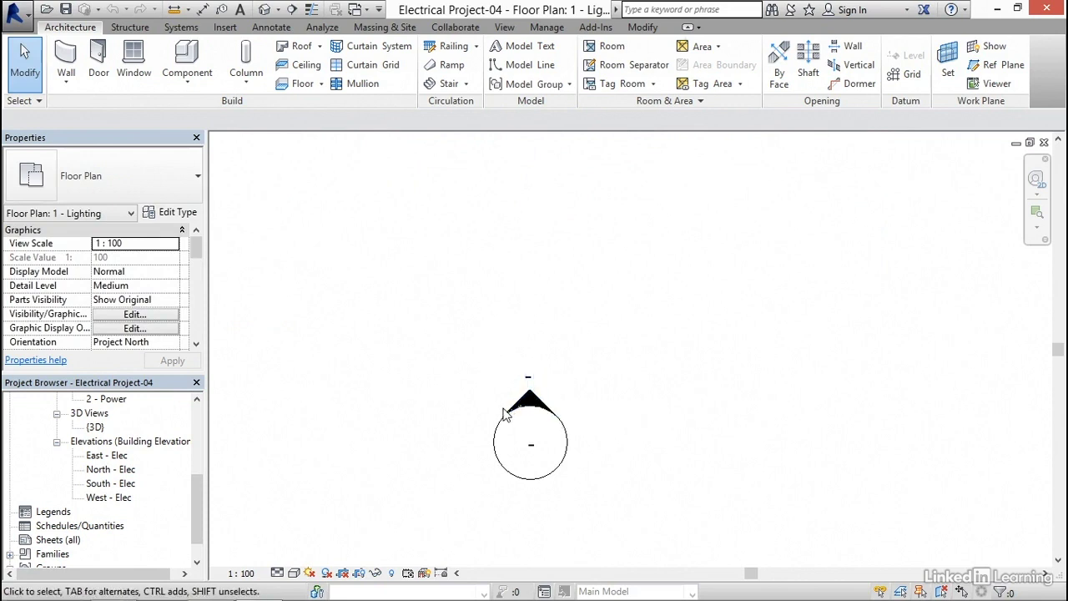
{"action": "double_click", "coordinate": [531, 399]}
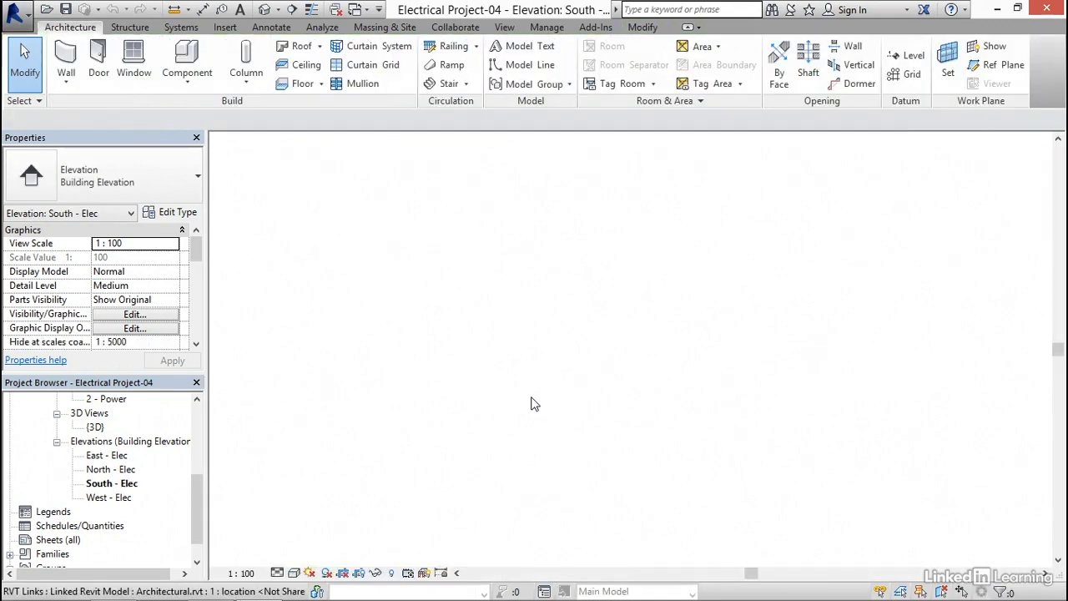
Pan and zoom the South - Elec elevation to inspect the Level 1–3 markers
{"action": "middle_click_drag", "start_coordinate": [650, 503], "coordinate": [606, 484]}
{"action": "middle_click_drag", "start_coordinate": [741, 496], "coordinate": [427, 470]}
{"action": "scroll", "coordinate": [656, 430], "scroll_direction": "up", "scroll_amount": 3}
{"action": "scroll", "coordinate": [656, 430], "scroll_direction": "up", "scroll_amount": 3}
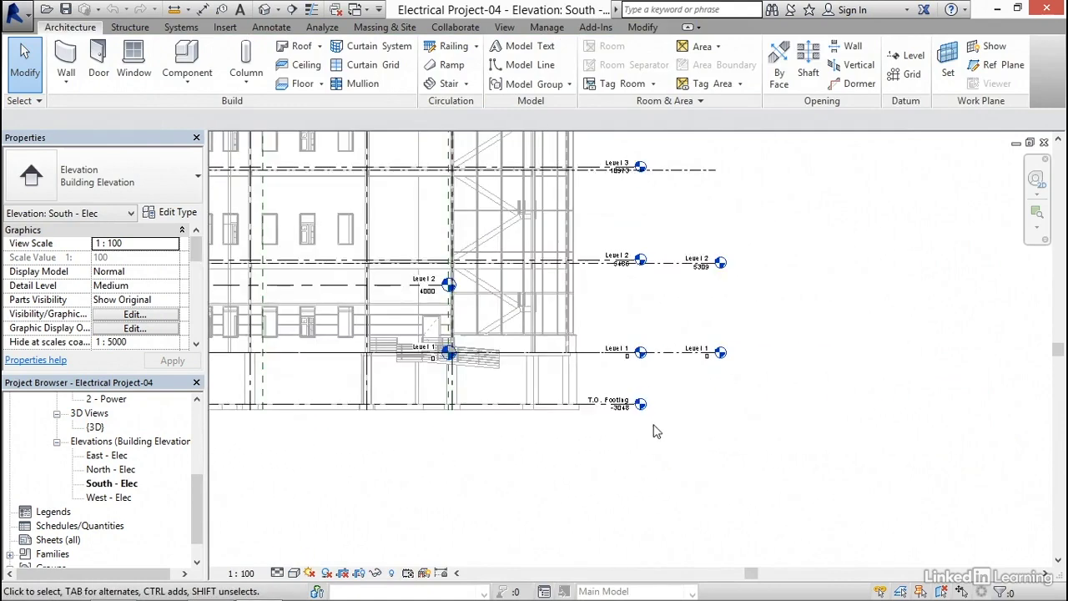
{"action": "middle_click_drag", "start_coordinate": [706, 413], "coordinate": [702, 455]}
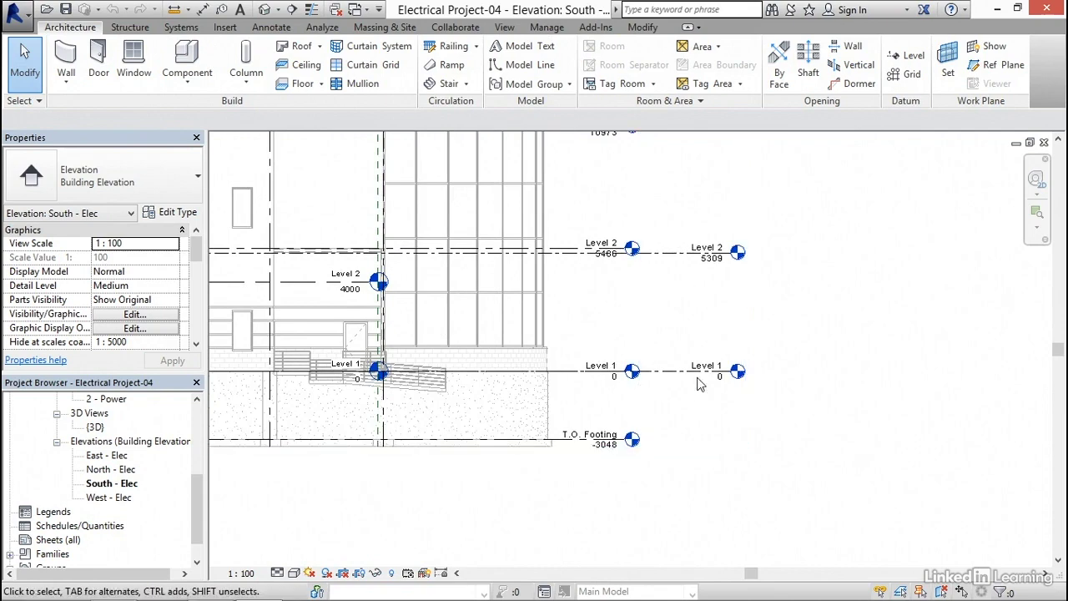
{"action": "scroll", "coordinate": [345, 377], "scroll_direction": "down", "scroll_amount": 4}
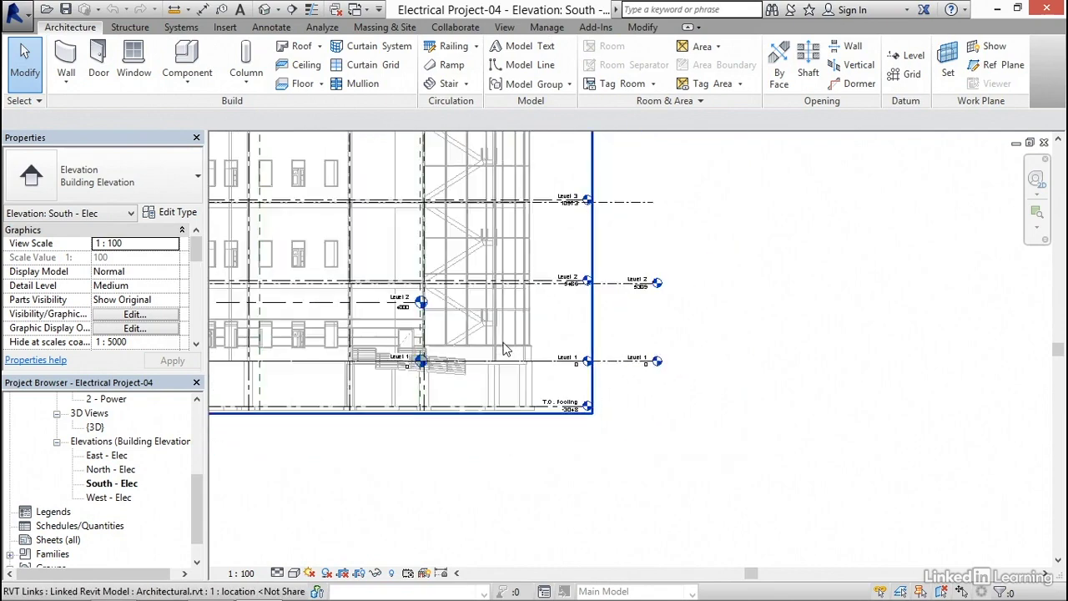
{"action": "middle_click_drag", "start_coordinate": [500, 323], "coordinate": [576, 336]}
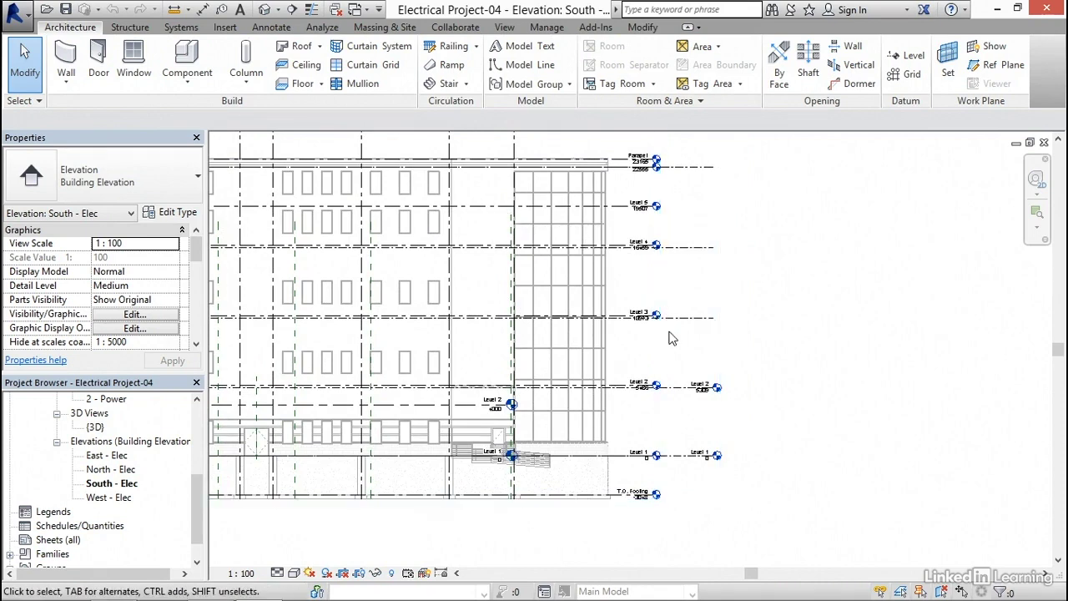
{"action": "scroll", "coordinate": [673, 339], "scroll_direction": "up", "scroll_amount": 2}
{"action": "scroll", "coordinate": [656, 291], "scroll_direction": "up", "scroll_amount": 2}
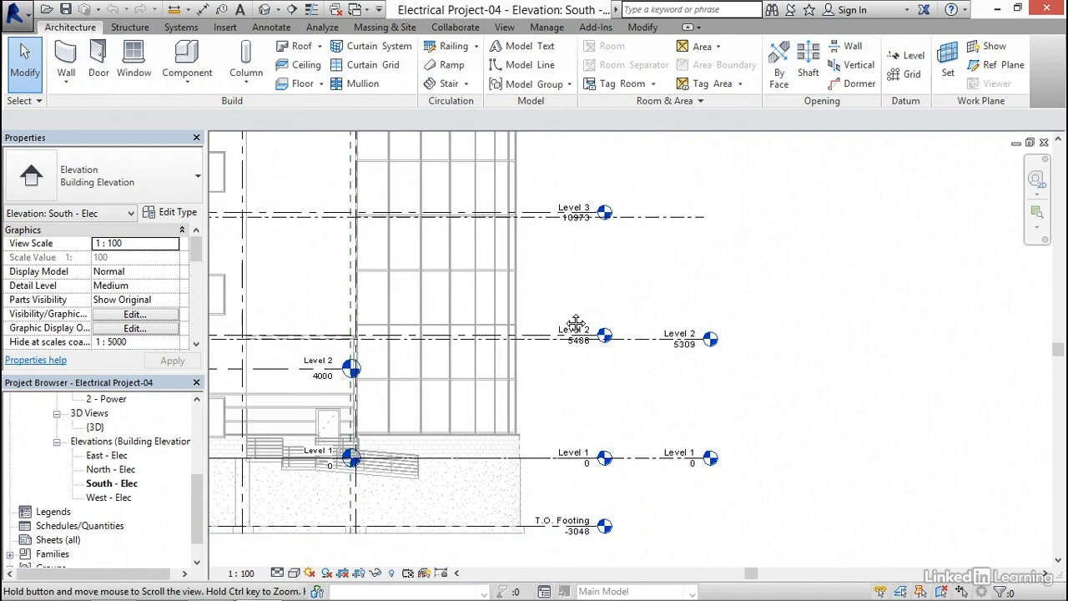
{"action": "middle_click_drag", "start_coordinate": [567, 319], "coordinate": [652, 299]}
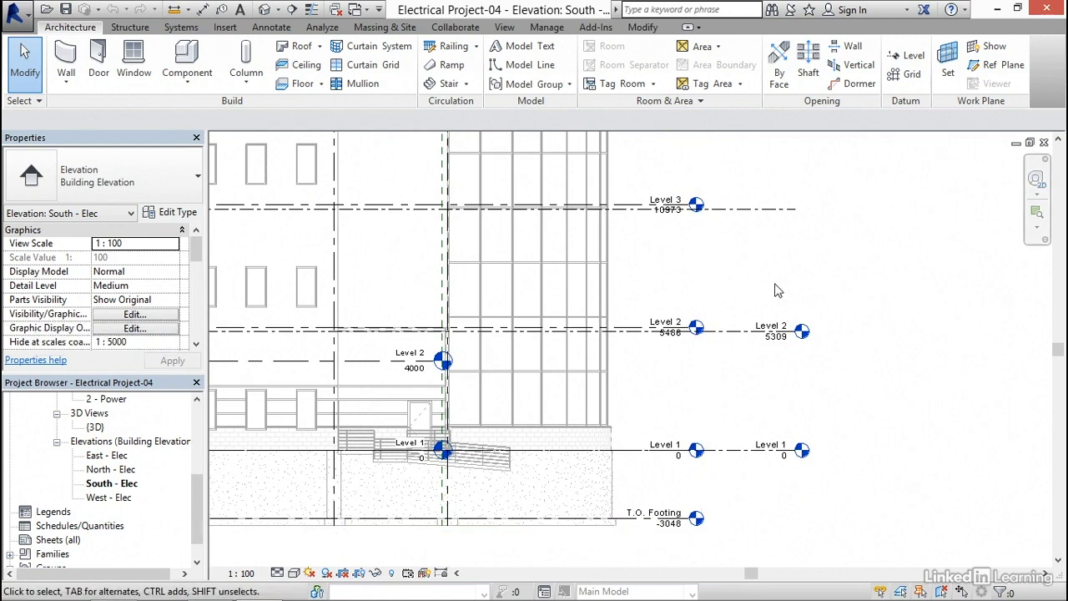
Open Visibility/Graphic Overrides with VG and select Structural.rvt on the Revit Links tab
{"action": "key", "text": "v"}
{"action": "key", "text": "g"}
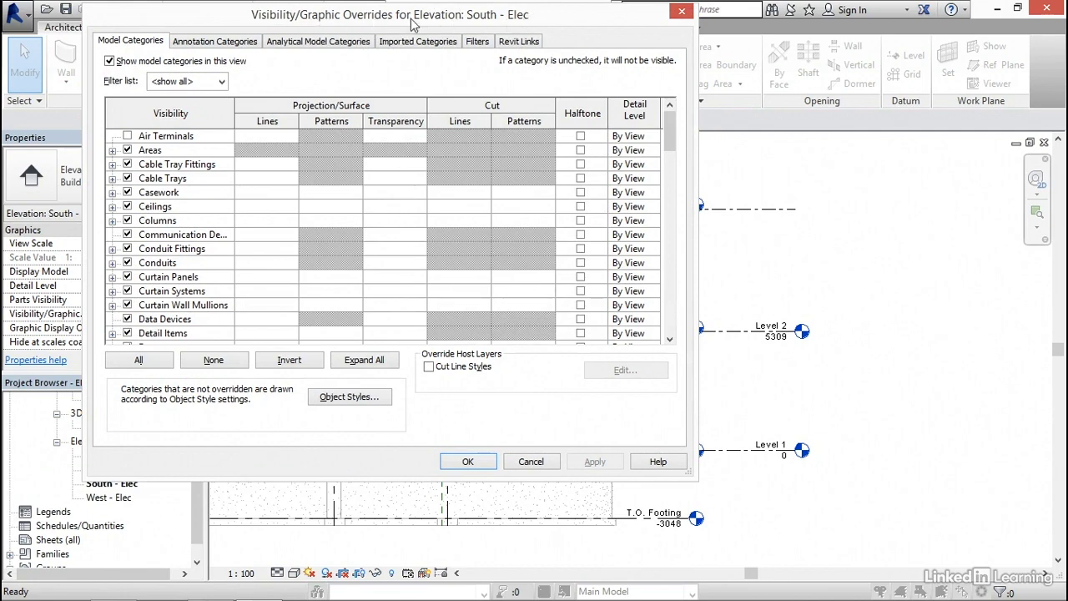
{"action": "left_click_drag", "start_coordinate": [447, 23], "coordinate": [614, 31]}
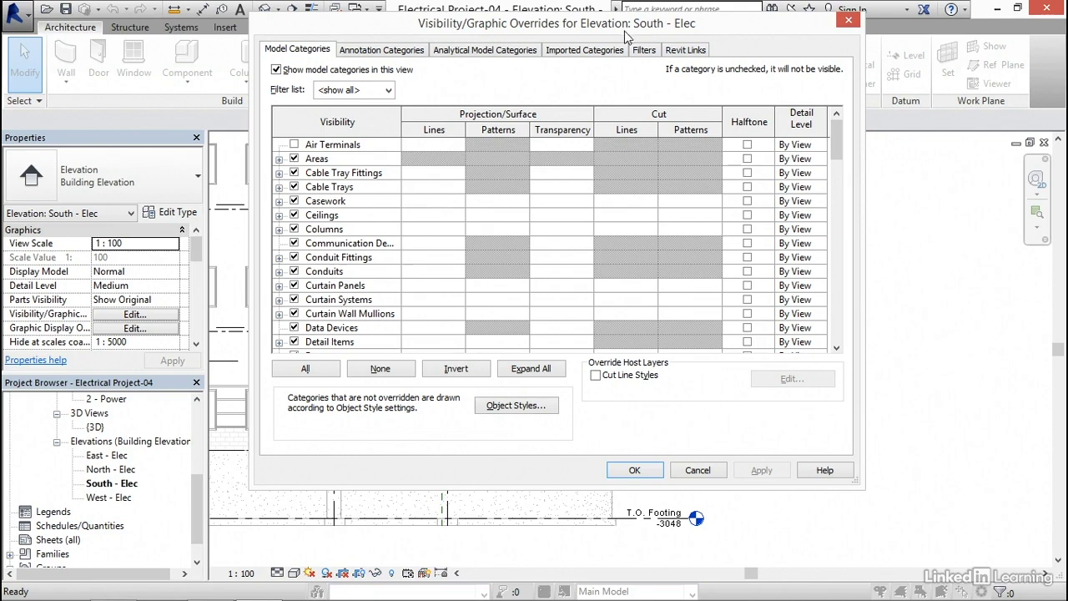
{"action": "left_click_drag", "start_coordinate": [619, 28], "coordinate": [586, 56]}
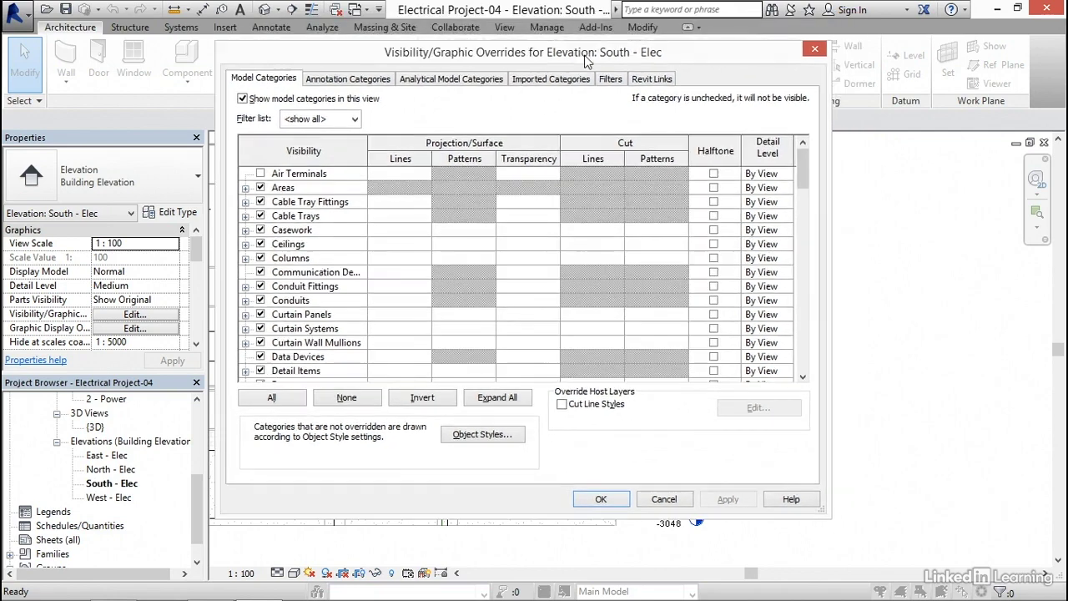
{"action": "left_click", "coordinate": [656, 80]}
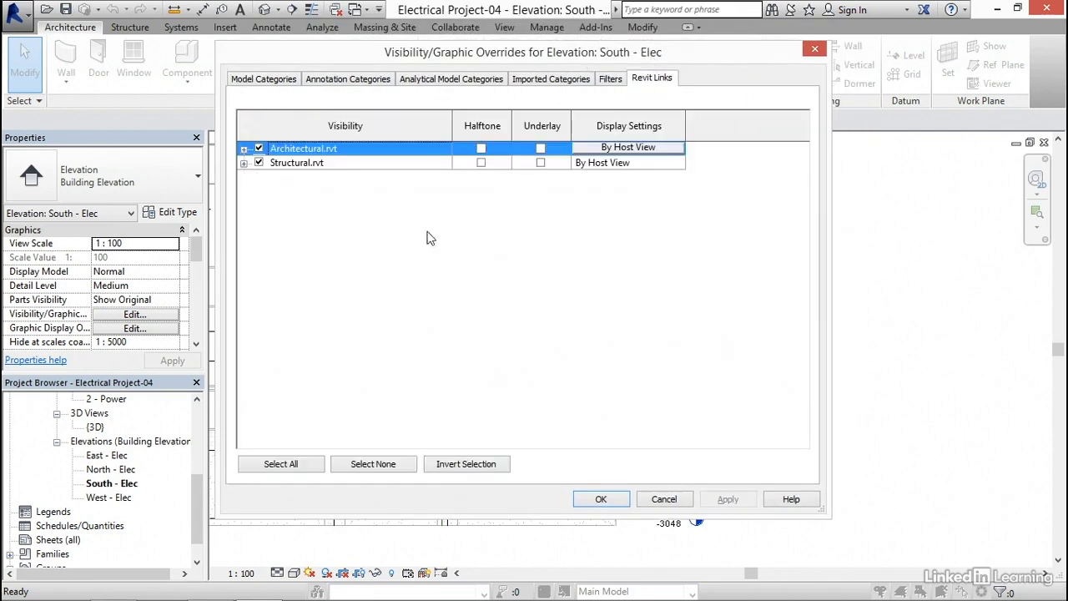
{"action": "left_click", "coordinate": [297, 163]}
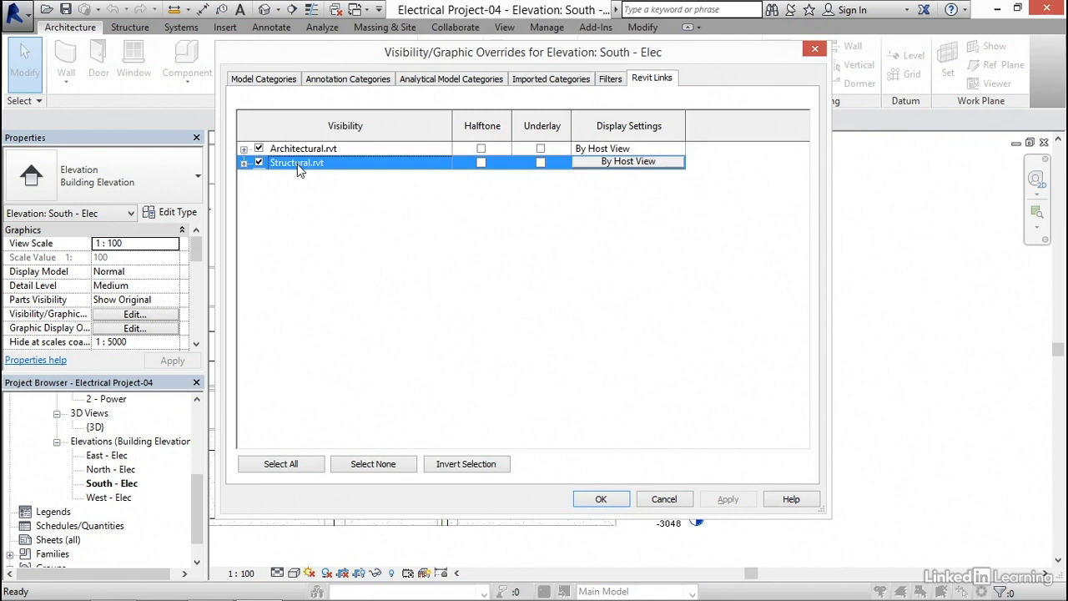
Set Structural.rvt's link display settings and annotation categories to Custom
{"action": "left_click", "coordinate": [623, 162]}
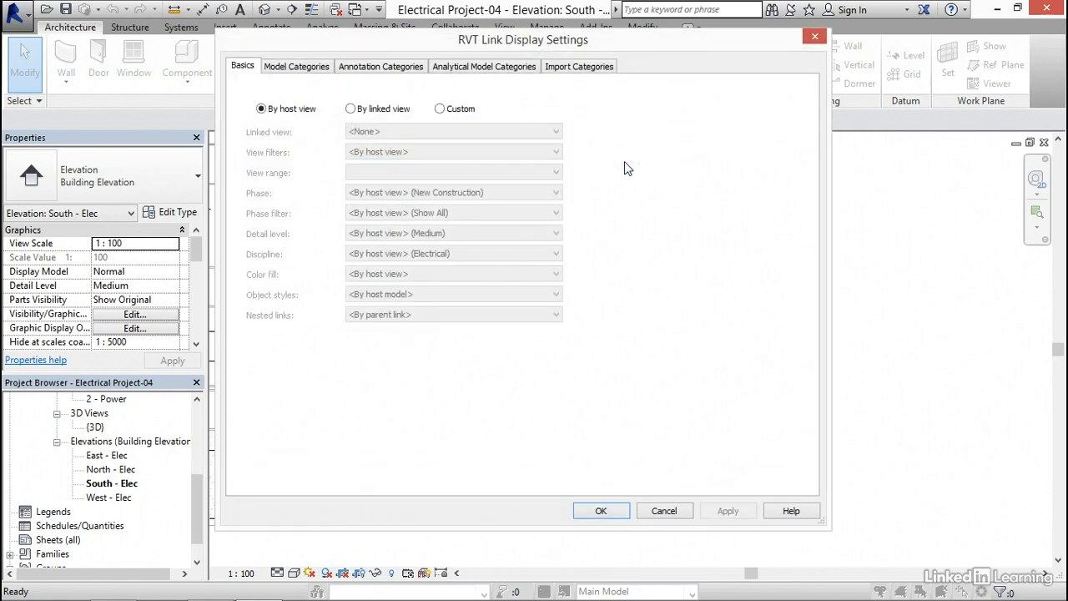
{"action": "left_click", "coordinate": [459, 111]}
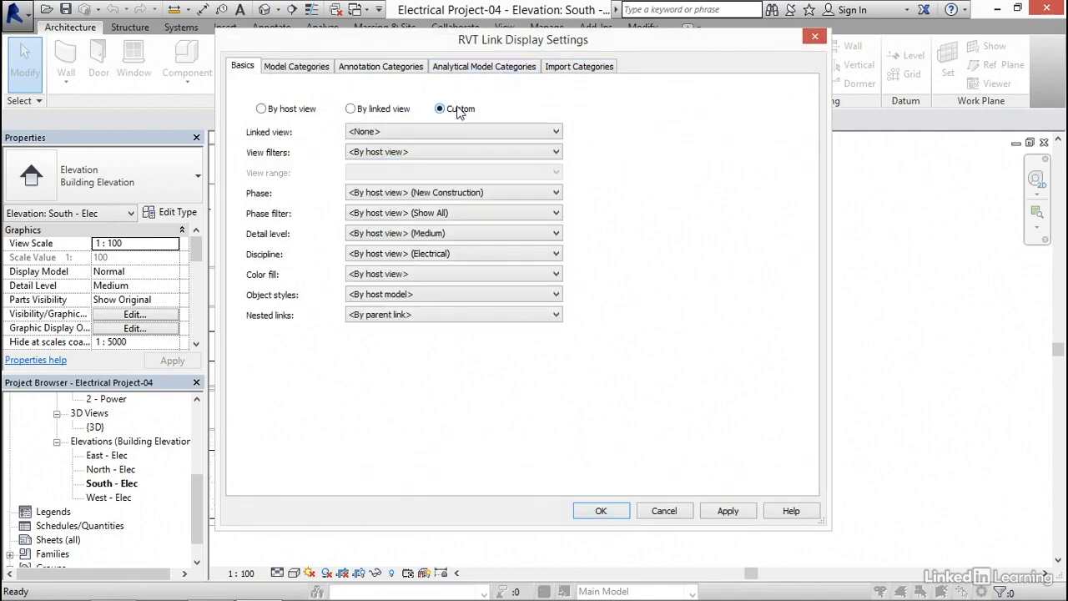
{"action": "left_click", "coordinate": [389, 71]}
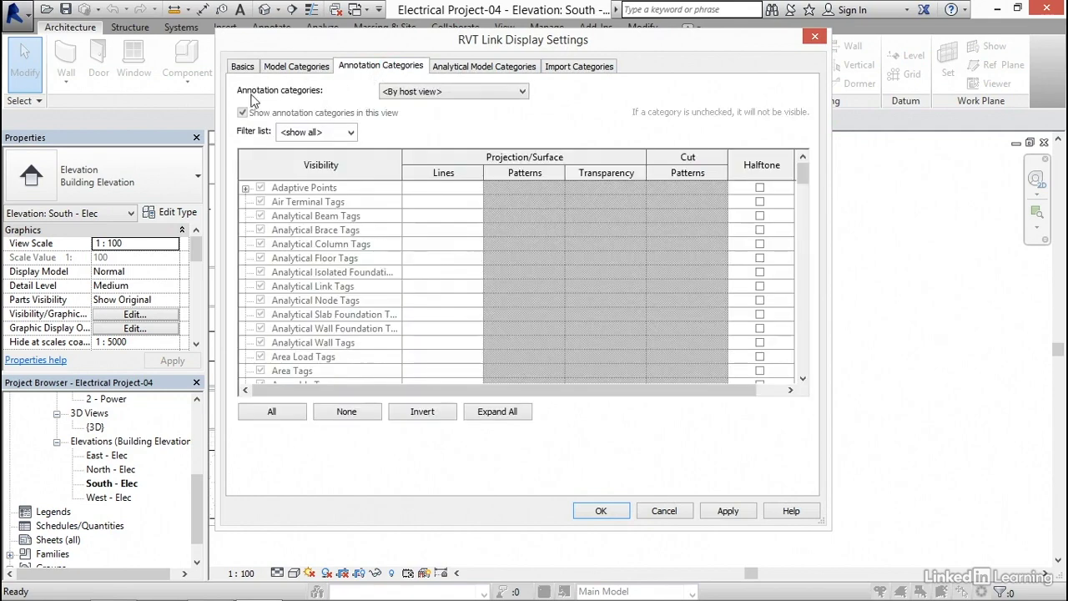
{"action": "left_click", "coordinate": [458, 93]}
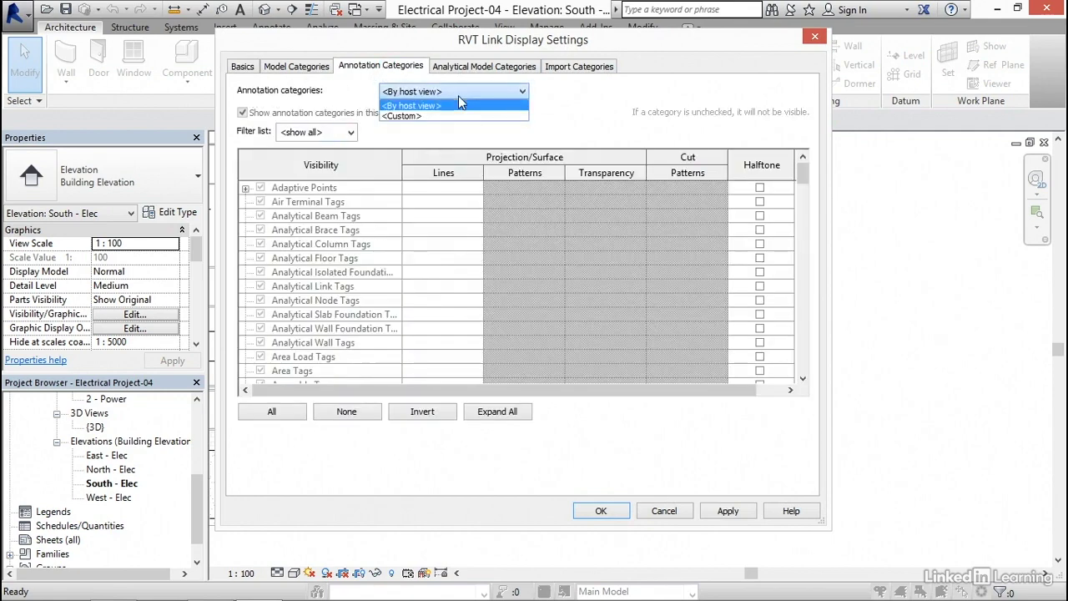
{"action": "left_click", "coordinate": [421, 117]}
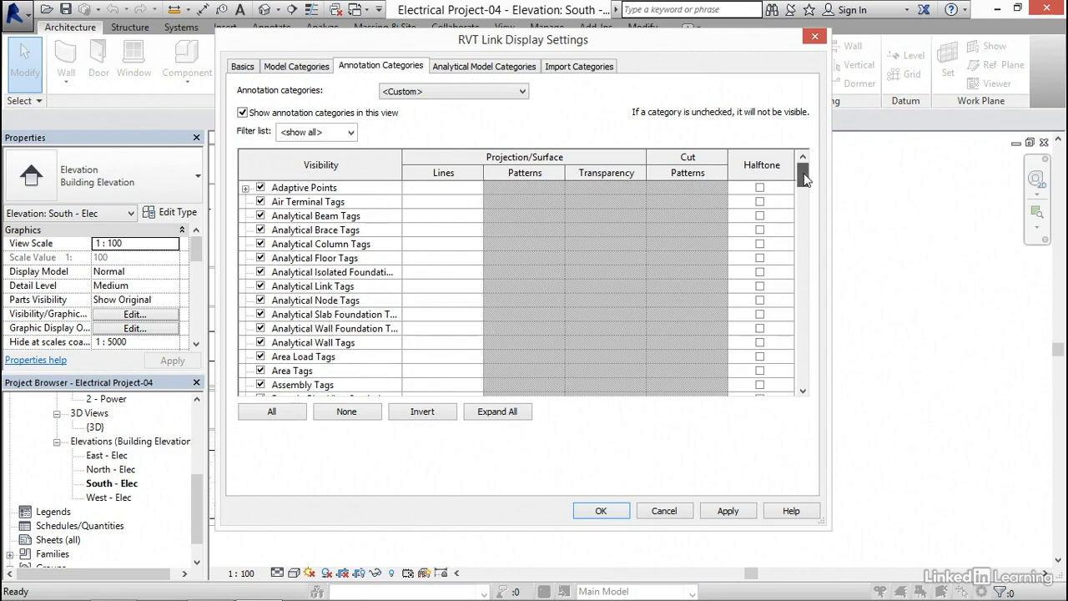
Uncheck the link's Levels category, then apply and confirm both dialogs
{"action": "left_click_drag", "start_coordinate": [804, 174], "coordinate": [819, 262]}
{"action": "left_click", "coordinate": [260, 216]}
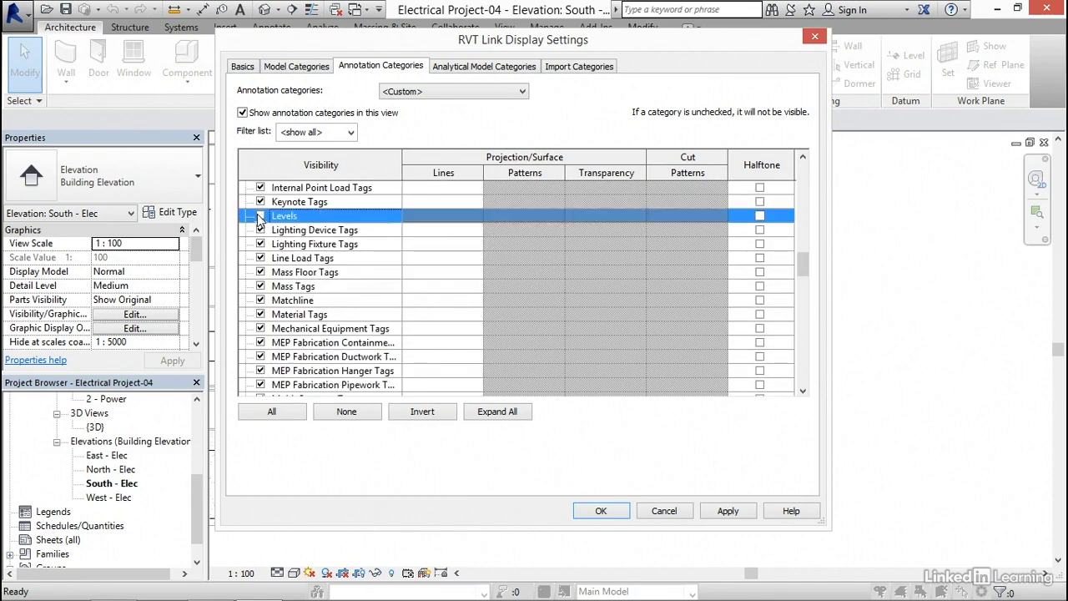
{"action": "left_click", "coordinate": [734, 511]}
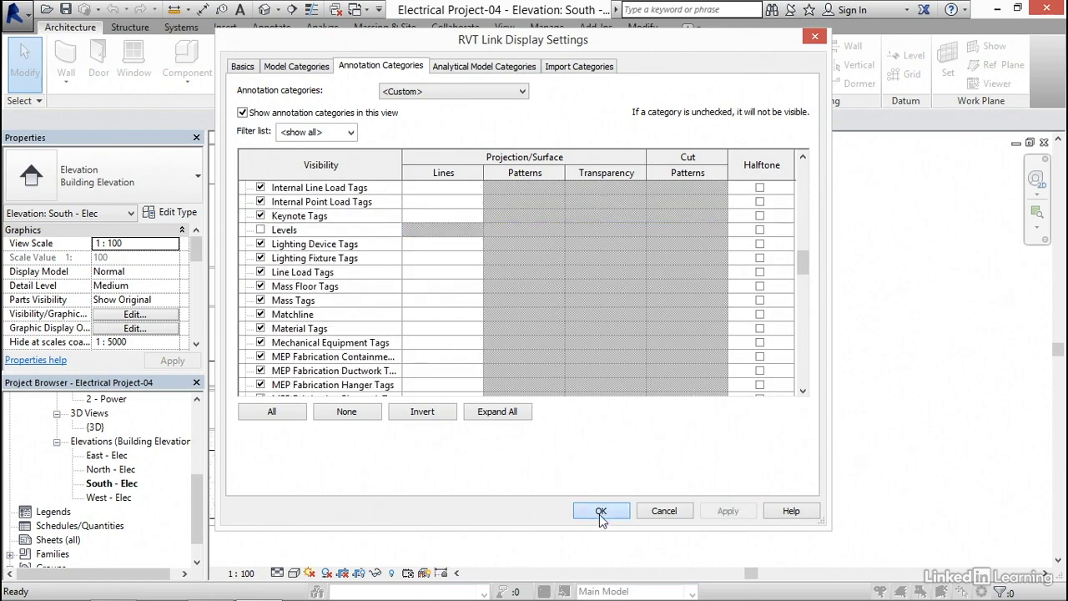
{"action": "left_click", "coordinate": [601, 510]}
{"action": "left_click", "coordinate": [735, 499]}
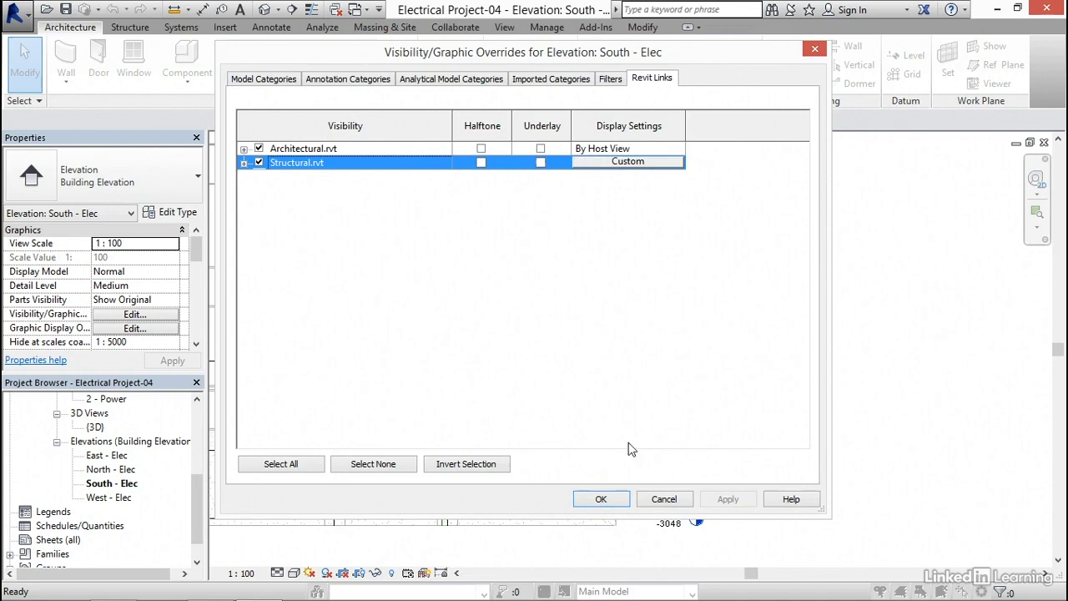
{"action": "left_click", "coordinate": [599, 499]}
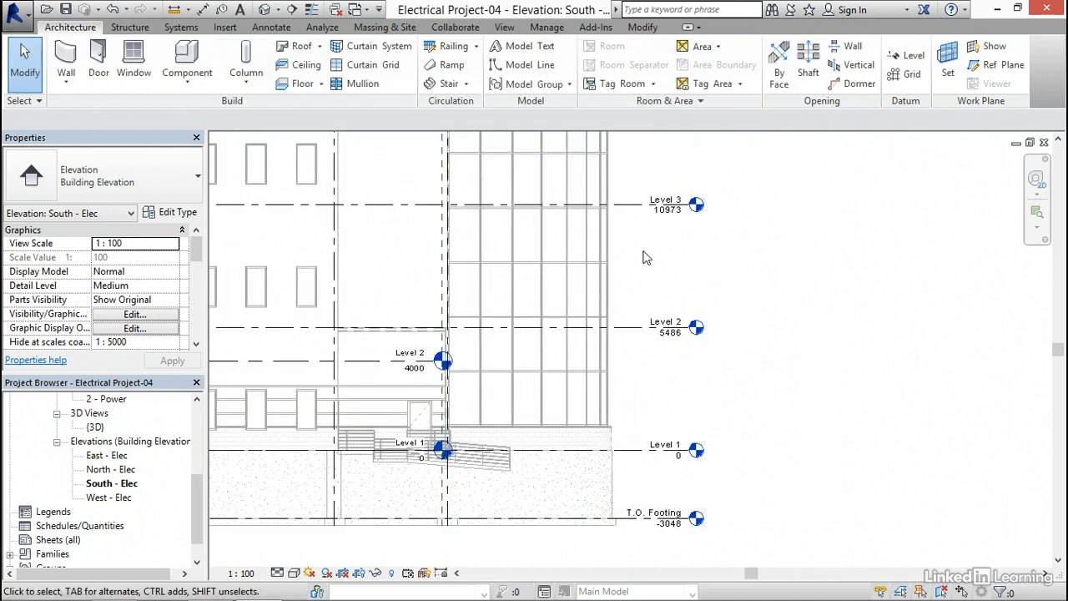
{"action": "key", "text": "v"}
{"action": "key", "text": "g"}
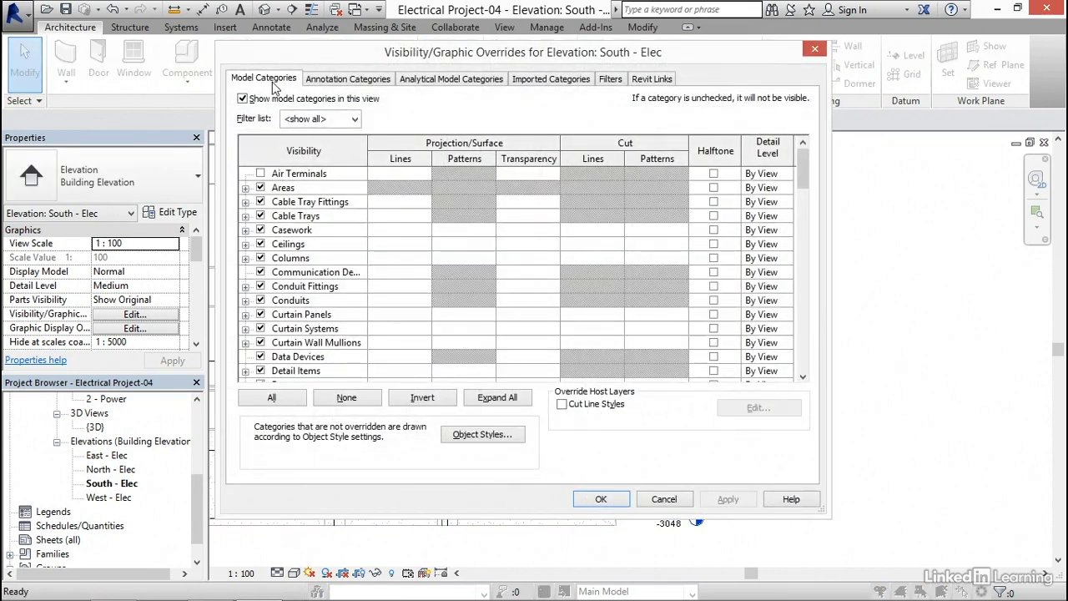
{"action": "left_click", "coordinate": [351, 81]}
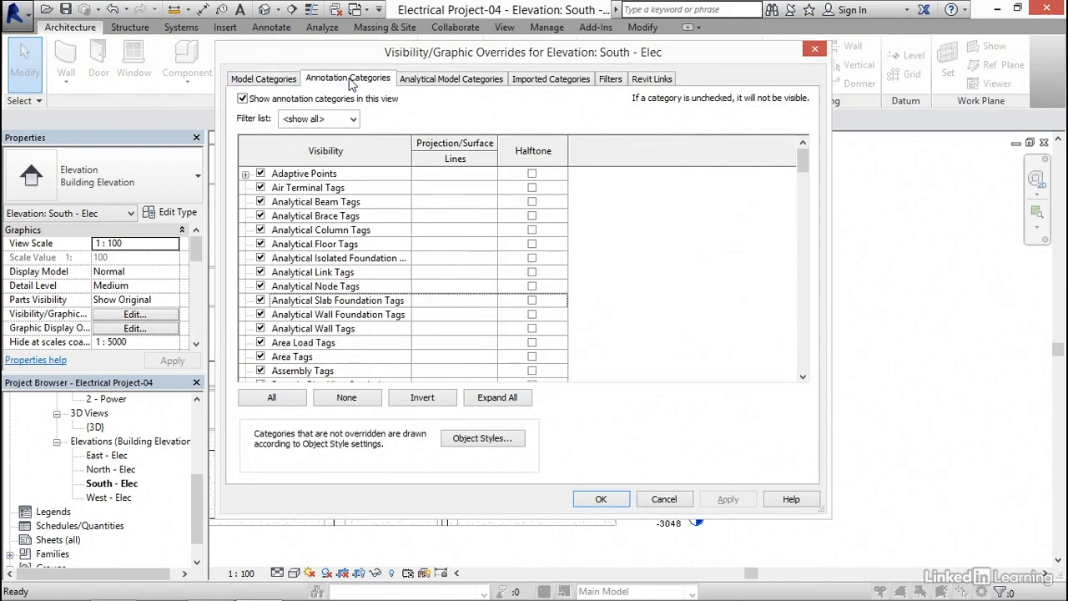
{"action": "left_click", "coordinate": [290, 81]}
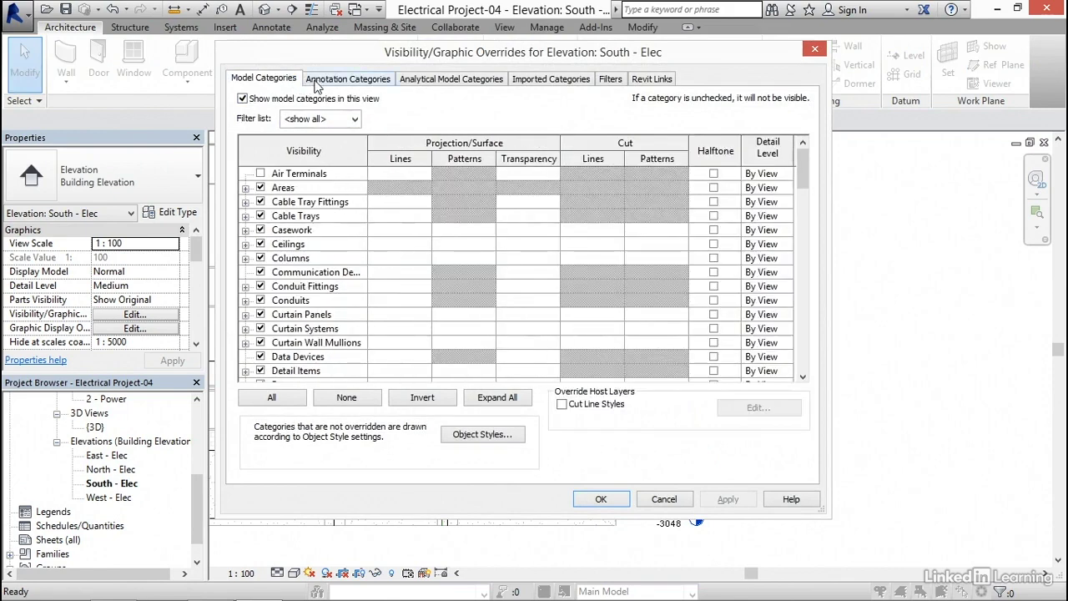
{"action": "left_click", "coordinate": [322, 81]}
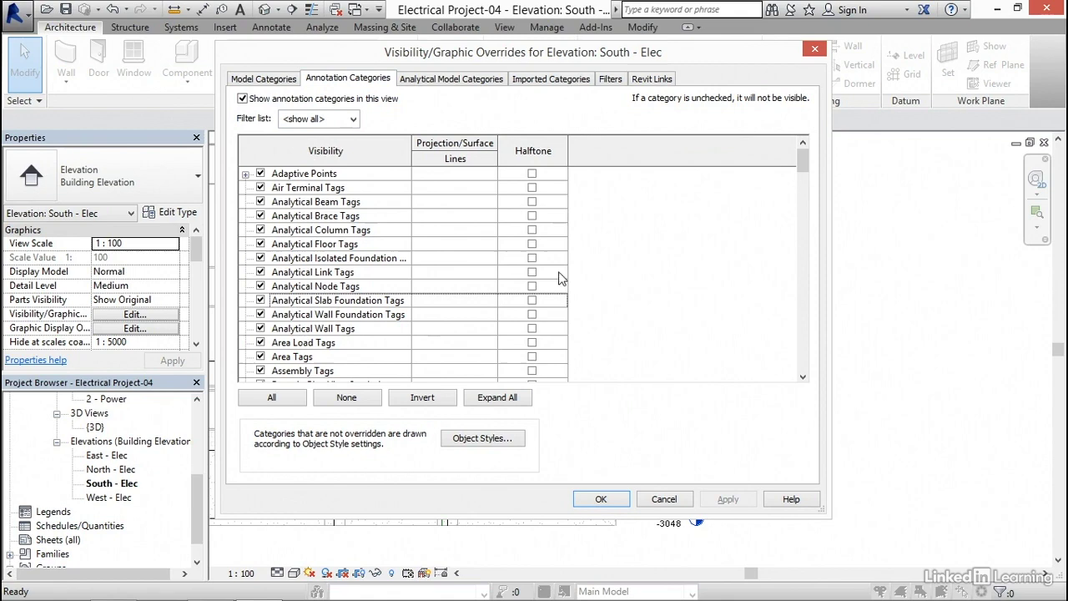
{"action": "left_click_drag", "start_coordinate": [803, 163], "coordinate": [800, 239]}
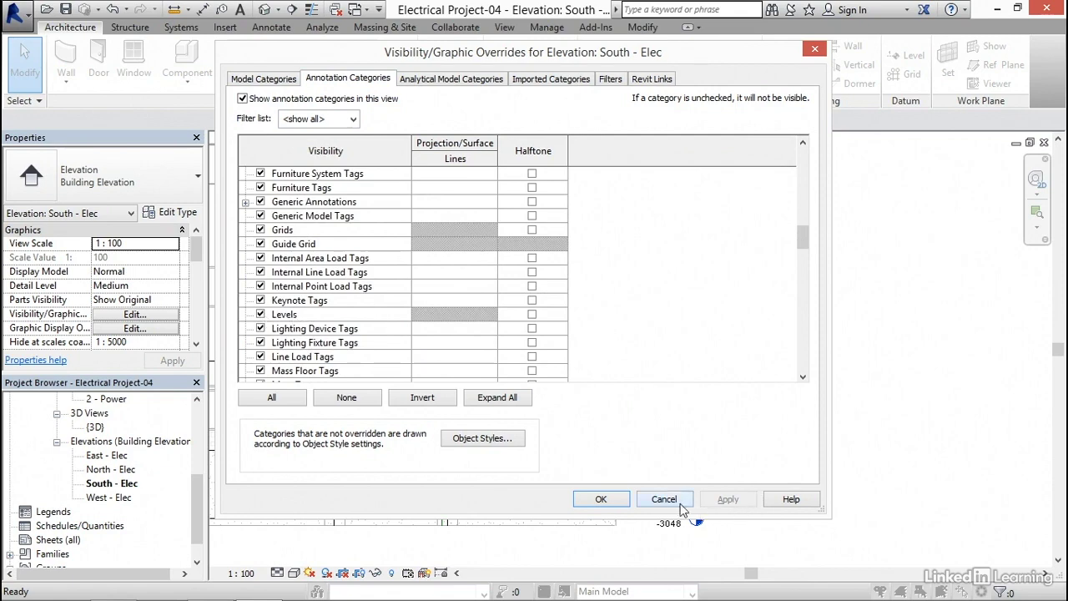
{"action": "left_click", "coordinate": [680, 504]}
Drag host Level 2's end grip right past the linked level markers, extending Levels 1 and 2
{"action": "scroll", "coordinate": [503, 311], "scroll_direction": "up", "scroll_amount": 1}
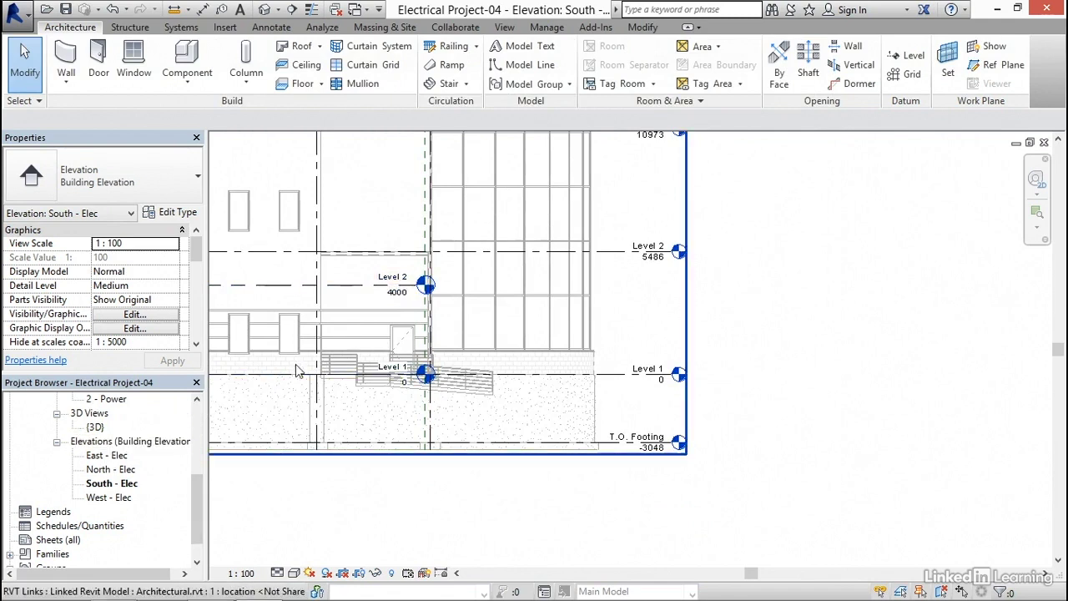
{"action": "left_click", "coordinate": [351, 290]}
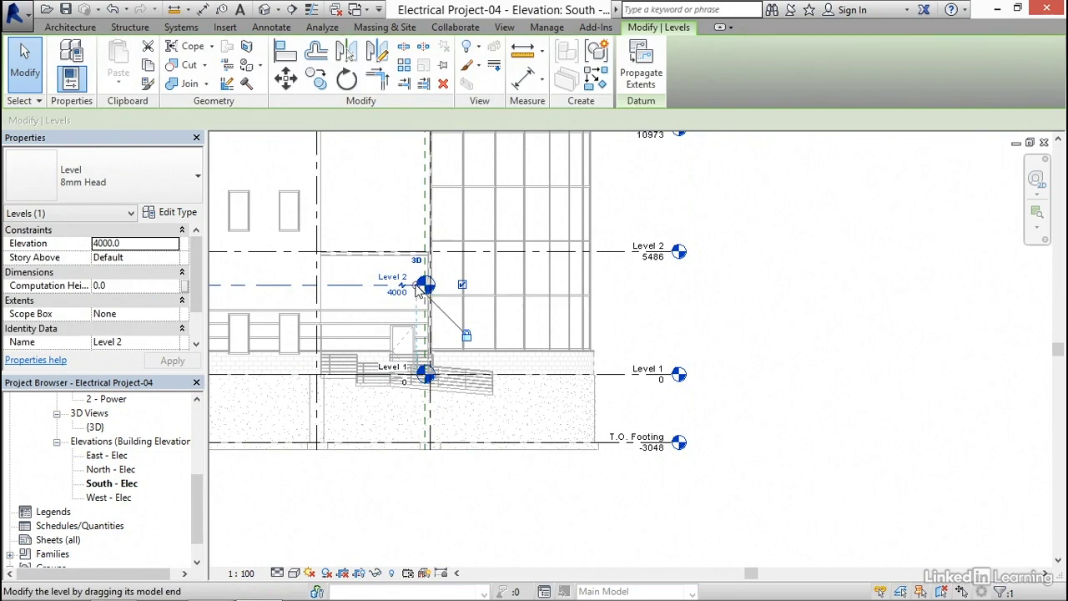
{"action": "key", "text": "l"}
{"action": "key", "text": "l"}
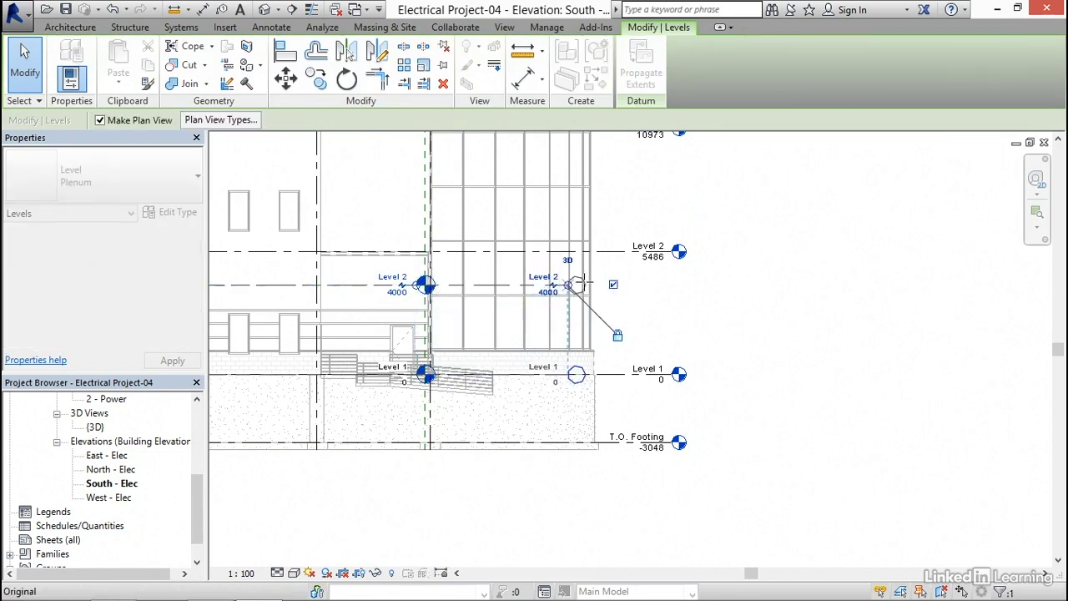
{"action": "left_click_drag", "start_coordinate": [576, 284], "coordinate": [811, 284]}
{"action": "left_click", "coordinate": [739, 219]}
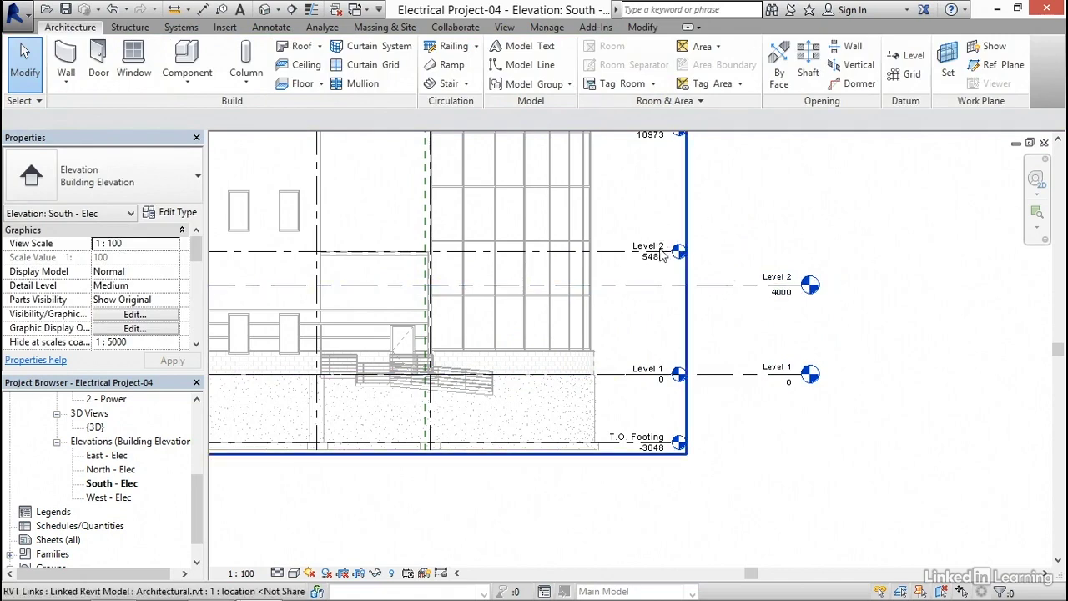
Change the host Level 2 elevation from 4000 to 5486
{"action": "middle_click_drag", "start_coordinate": [650, 233], "coordinate": [610, 291]}
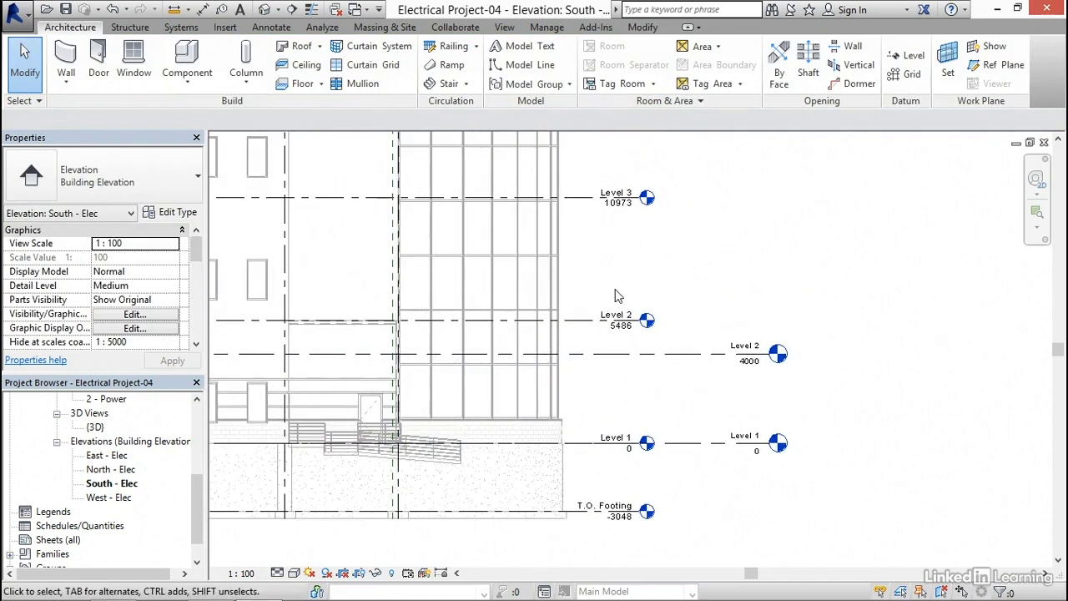
{"action": "scroll", "coordinate": [613, 328], "scroll_direction": "up", "scroll_amount": 2}
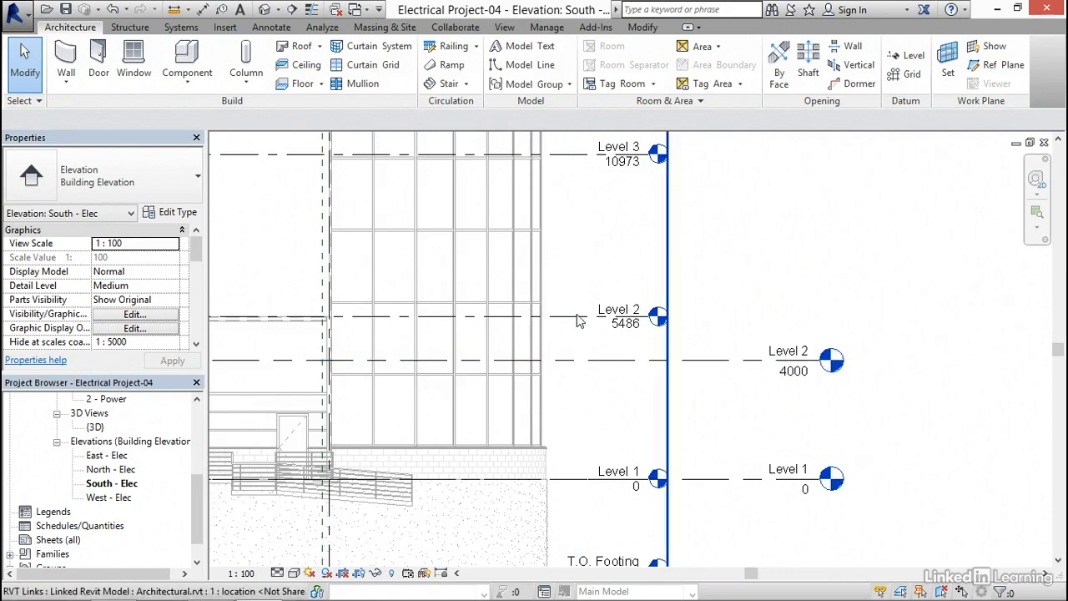
{"action": "middle_click_drag", "start_coordinate": [736, 298], "coordinate": [676, 283]}
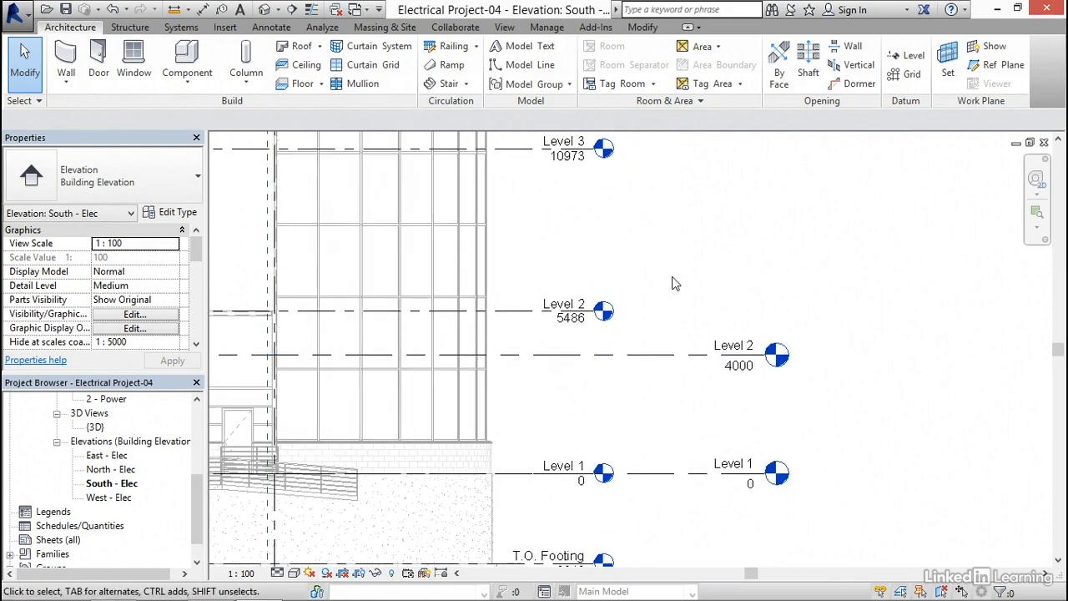
{"action": "left_click", "coordinate": [651, 362]}
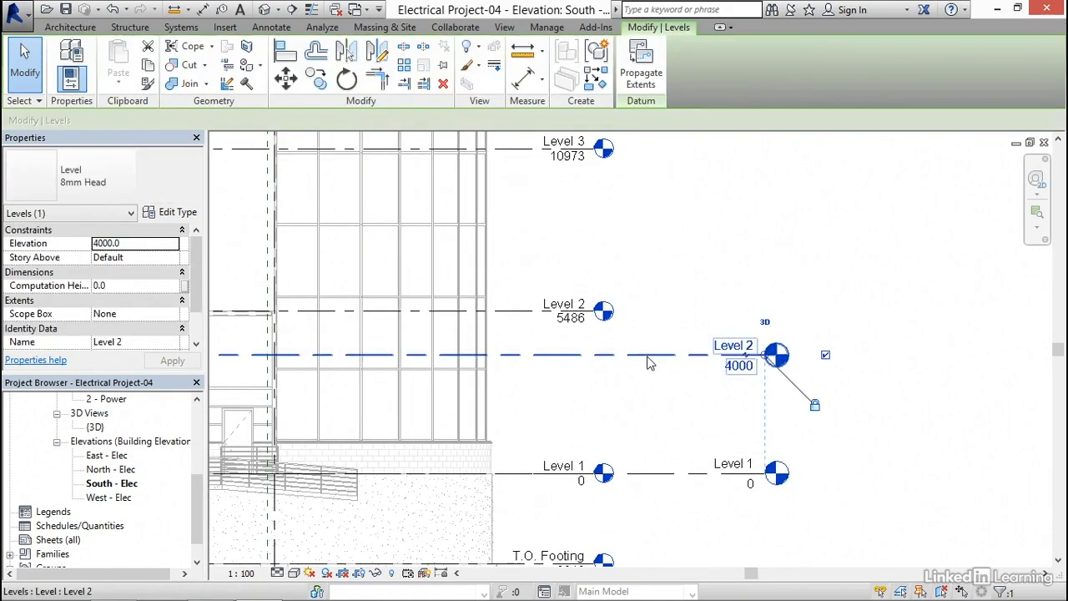
{"action": "left_click", "coordinate": [739, 373]}
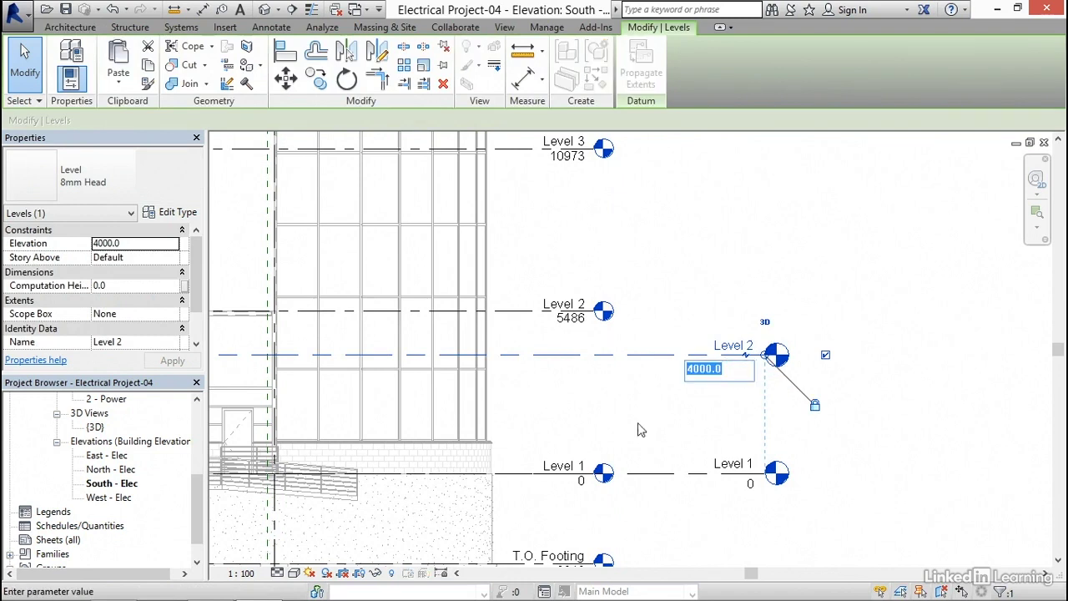
{"action": "type", "text": "5486"}
{"action": "key", "text": "Return"}
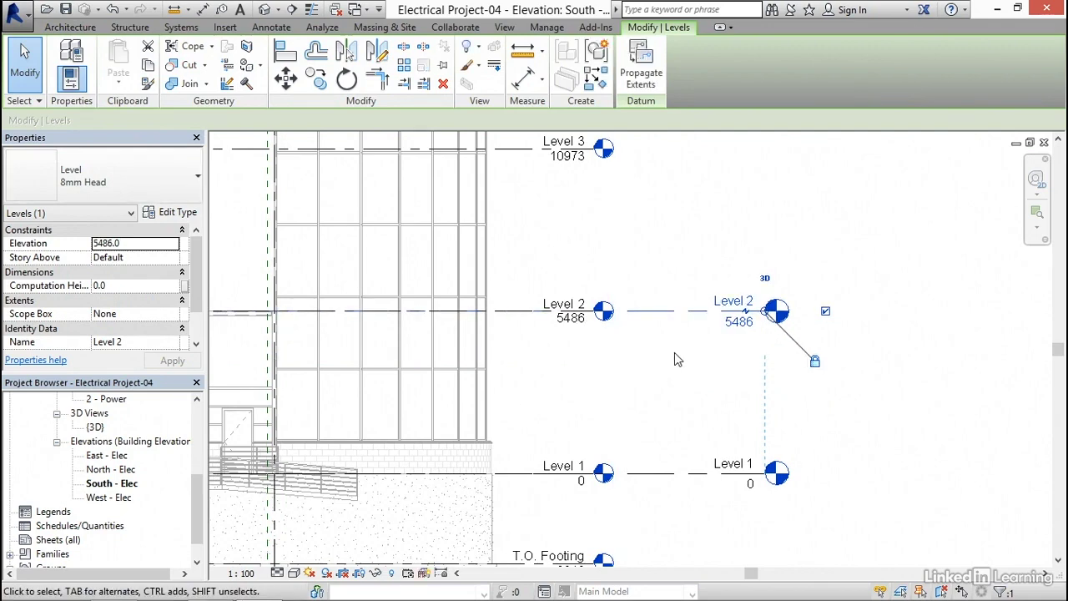
Use Collaborate > Copy/Monitor > Select Link and pick the linked Architectural.rvt model
{"action": "left_click", "coordinate": [647, 364]}
{"action": "scroll", "coordinate": [646, 366], "scroll_direction": "down", "scroll_amount": 2}
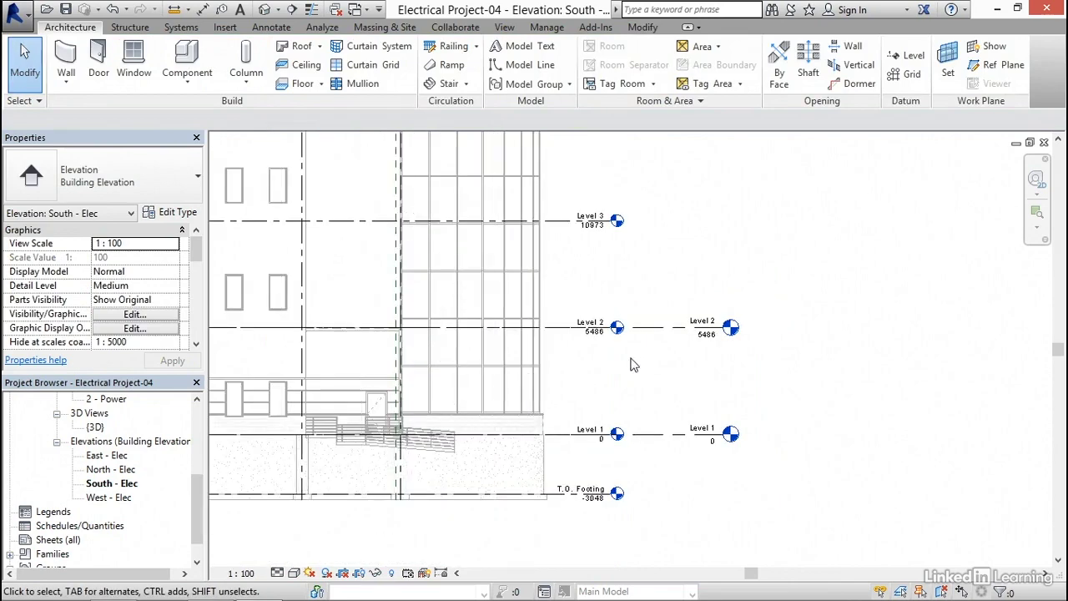
{"action": "scroll", "coordinate": [634, 367], "scroll_direction": "down", "scroll_amount": 4}
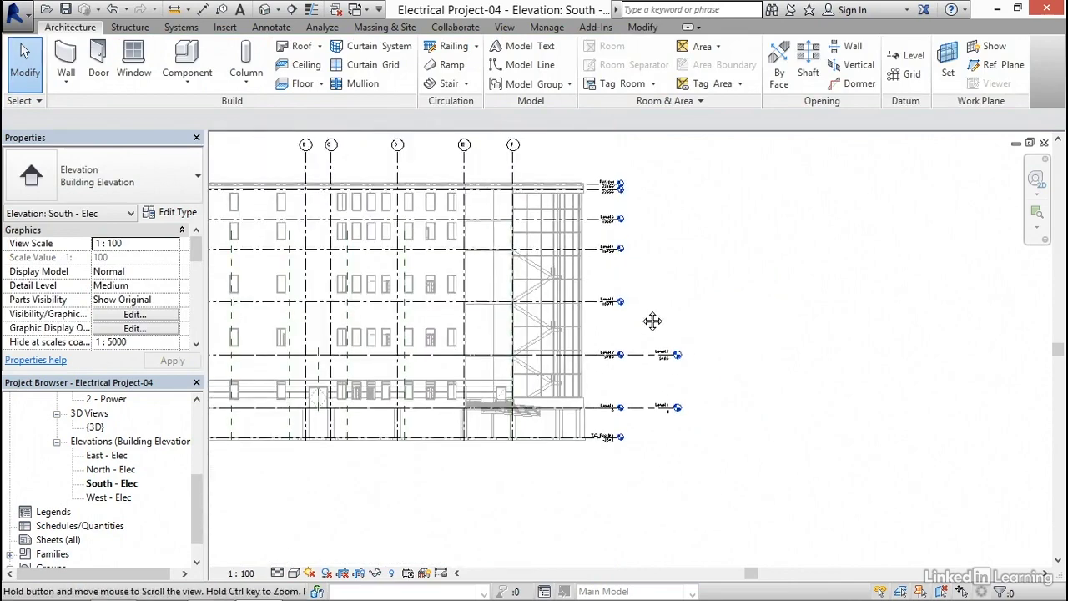
{"action": "scroll", "coordinate": [647, 317], "scroll_direction": "up", "scroll_amount": 2}
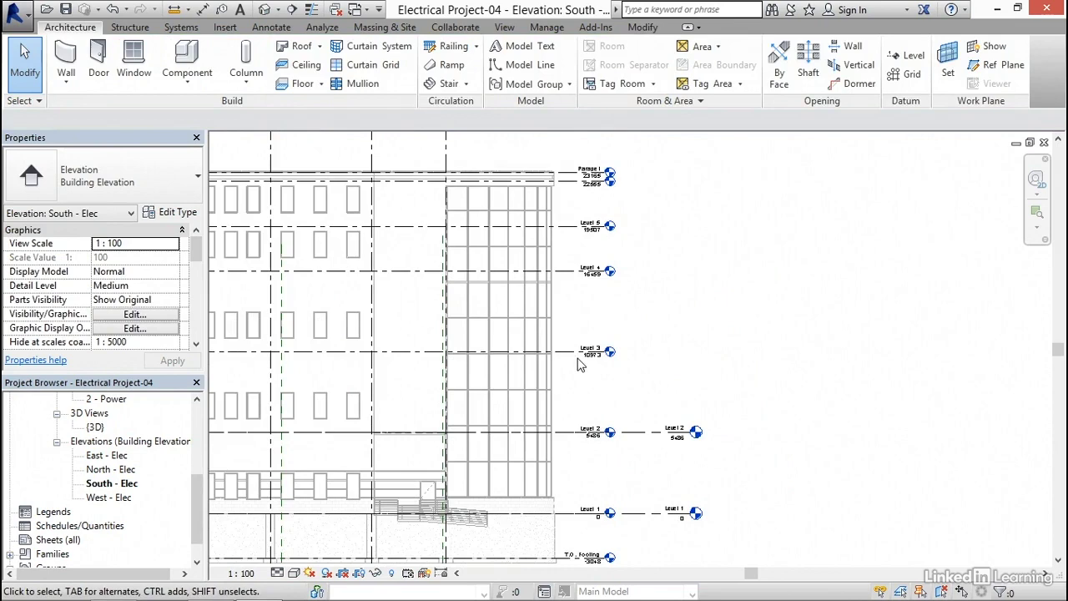
{"action": "middle_click_drag", "start_coordinate": [659, 315], "coordinate": [730, 301]}
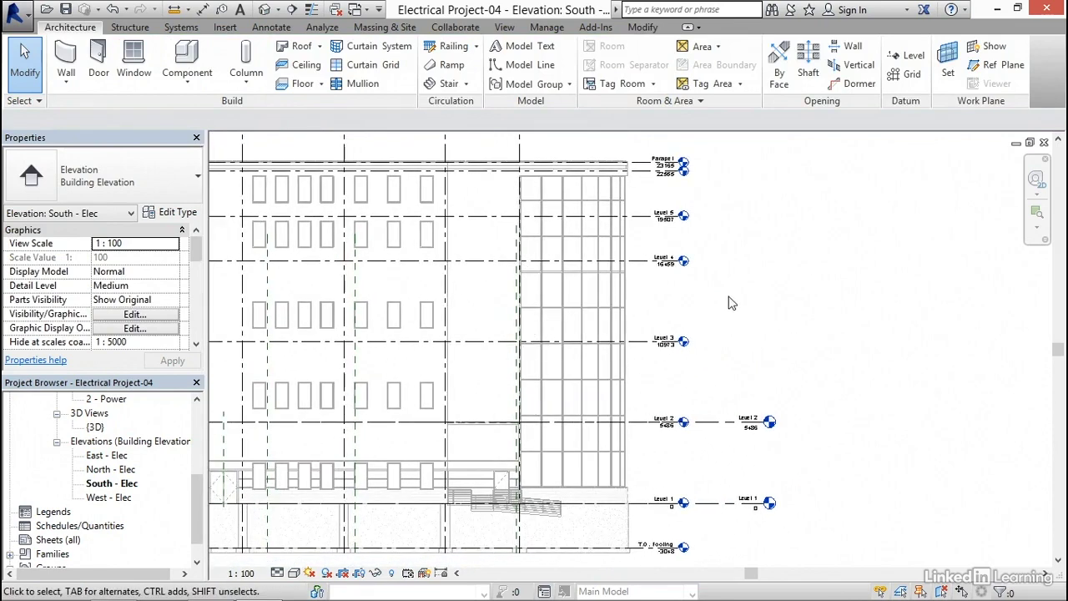
{"action": "left_click", "coordinate": [456, 27]}
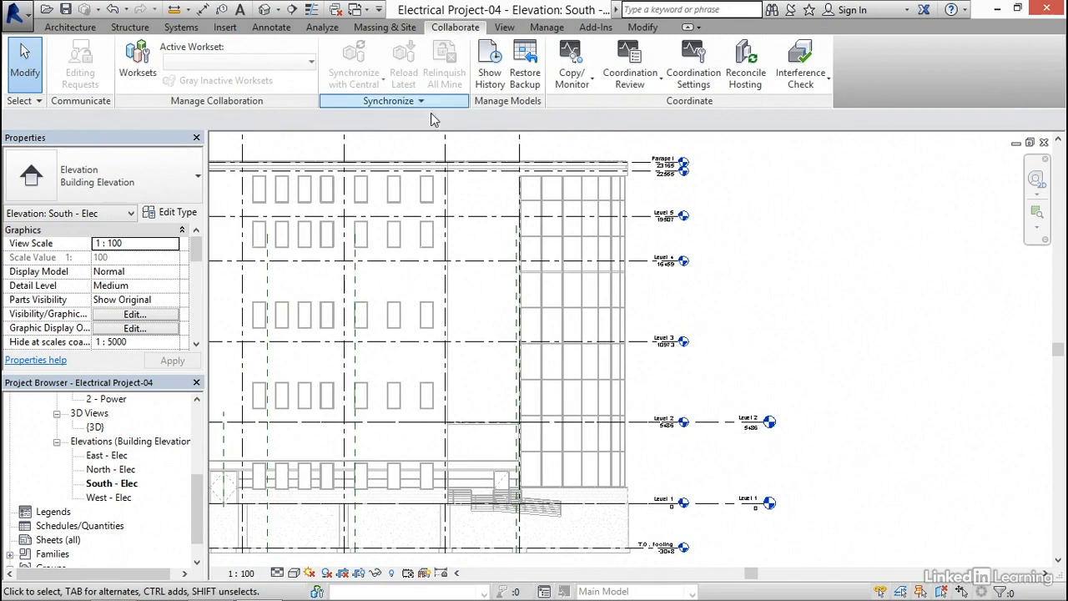
{"action": "left_click", "coordinate": [576, 84]}
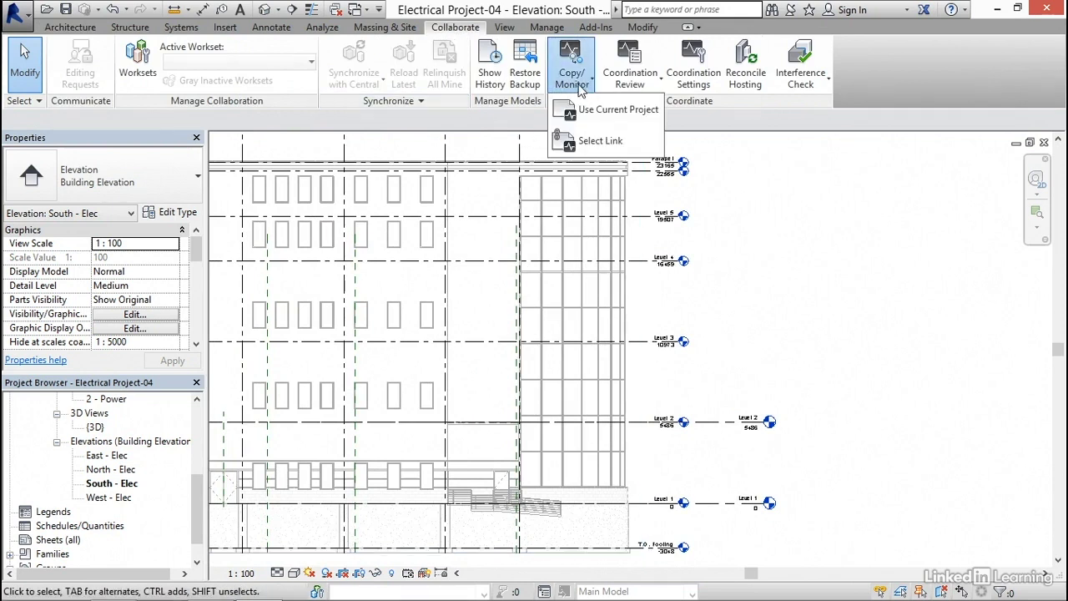
{"action": "left_click", "coordinate": [602, 142]}
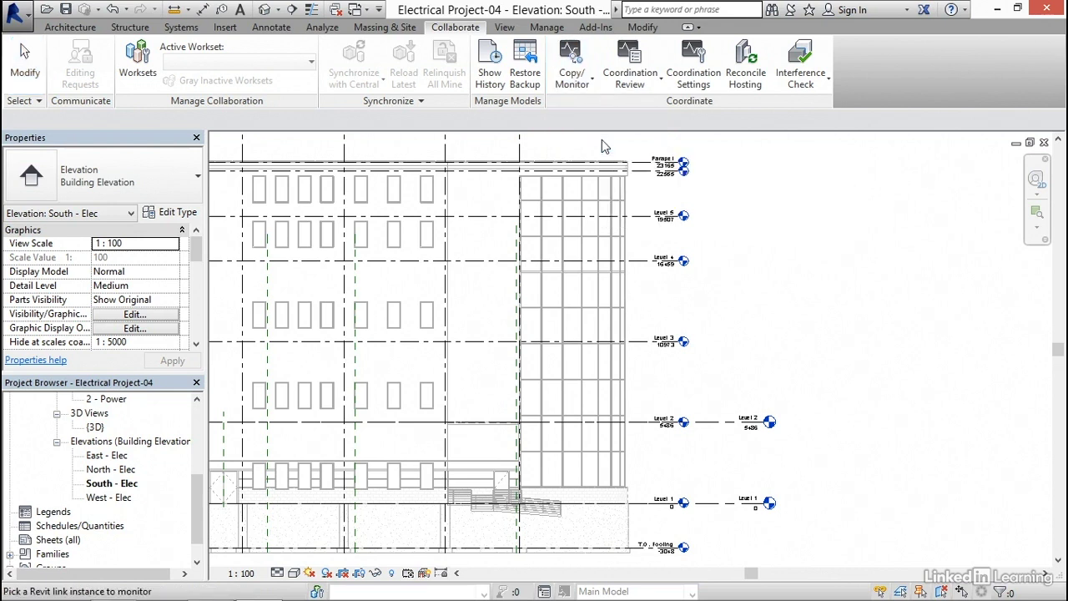
{"action": "left_click", "coordinate": [584, 193]}
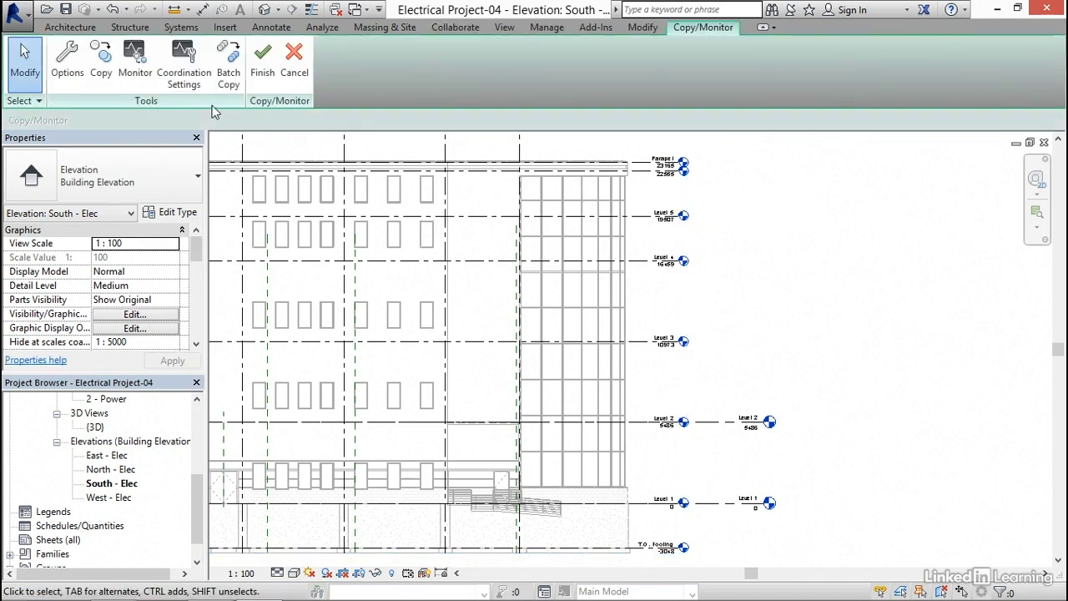
Copy linked Level 3, Level 4, Level 5 and Parapet using Multiple selection, then Finish
{"action": "left_click", "coordinate": [102, 73]}
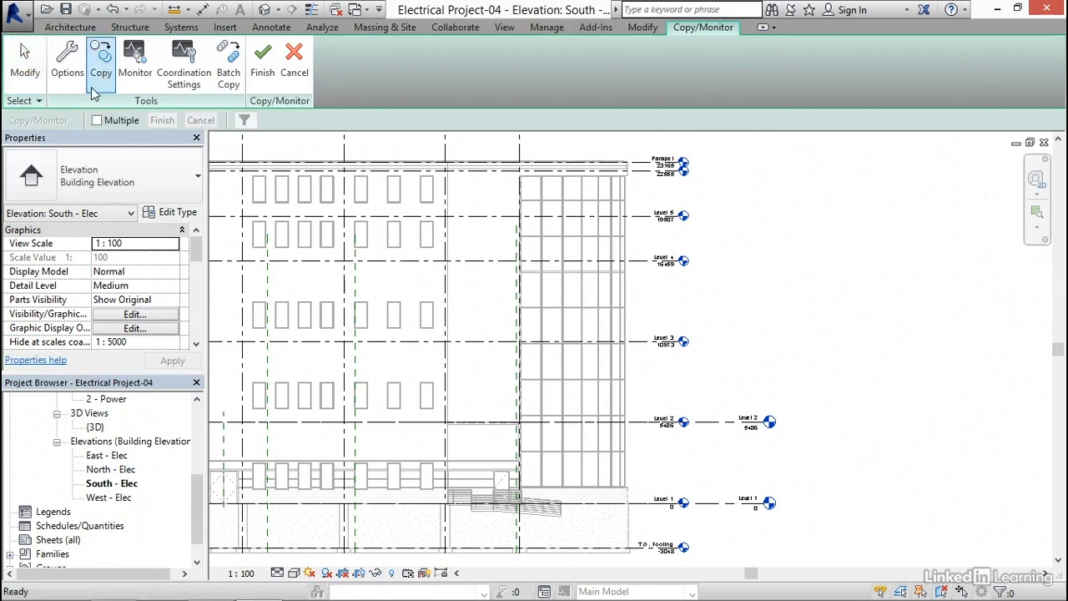
{"action": "left_click", "coordinate": [97, 122]}
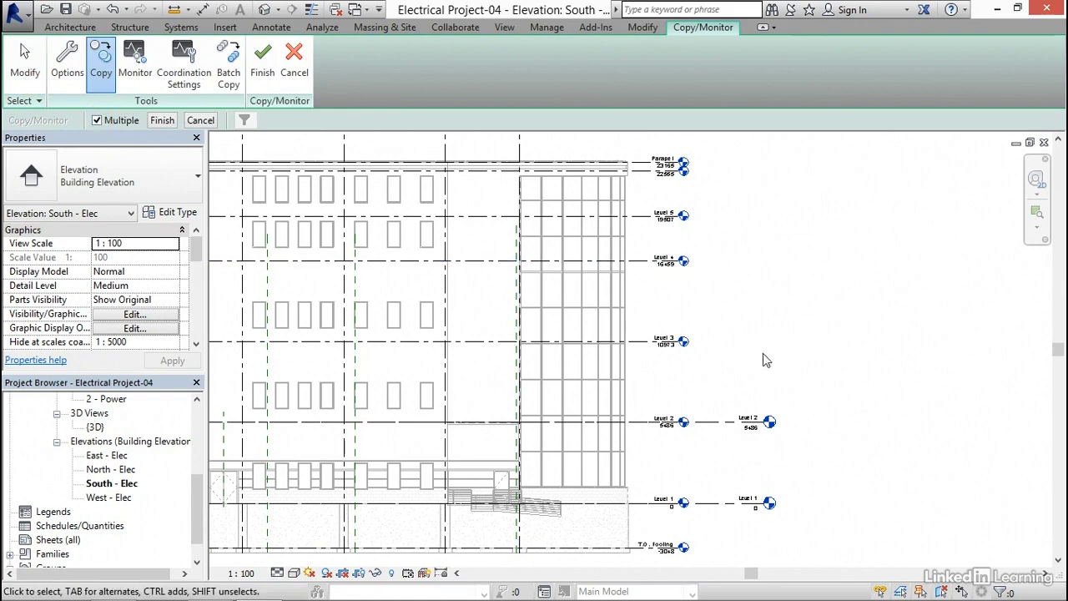
{"action": "middle_click_drag", "start_coordinate": [763, 354], "coordinate": [763, 320]}
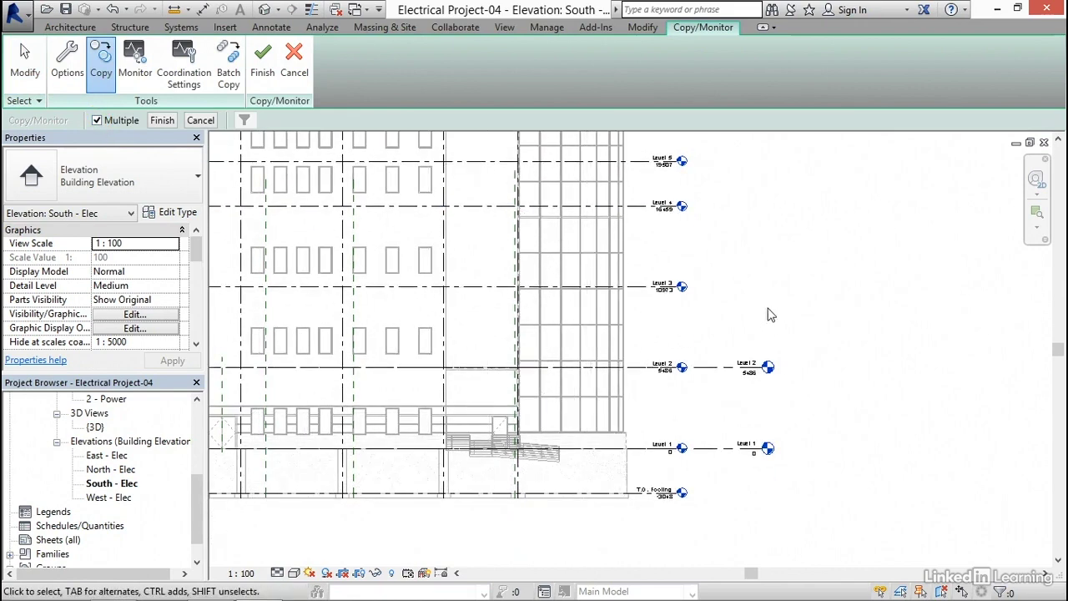
{"action": "left_click", "coordinate": [660, 285]}
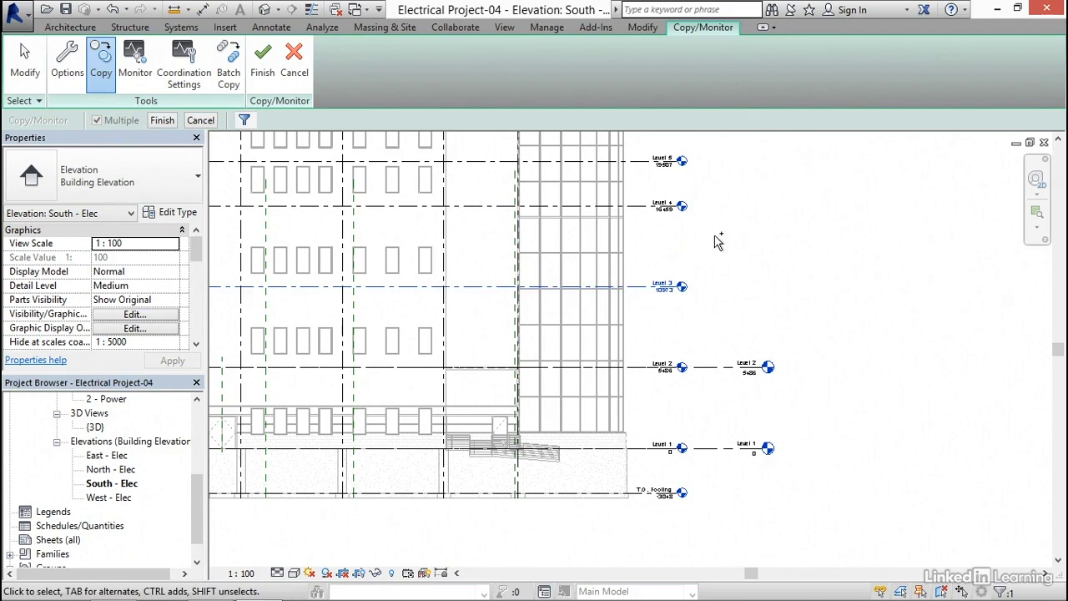
{"action": "left_click", "coordinate": [641, 206]}
{"action": "middle_click_drag", "start_coordinate": [749, 200], "coordinate": [746, 347]}
{"action": "left_click", "coordinate": [643, 309]}
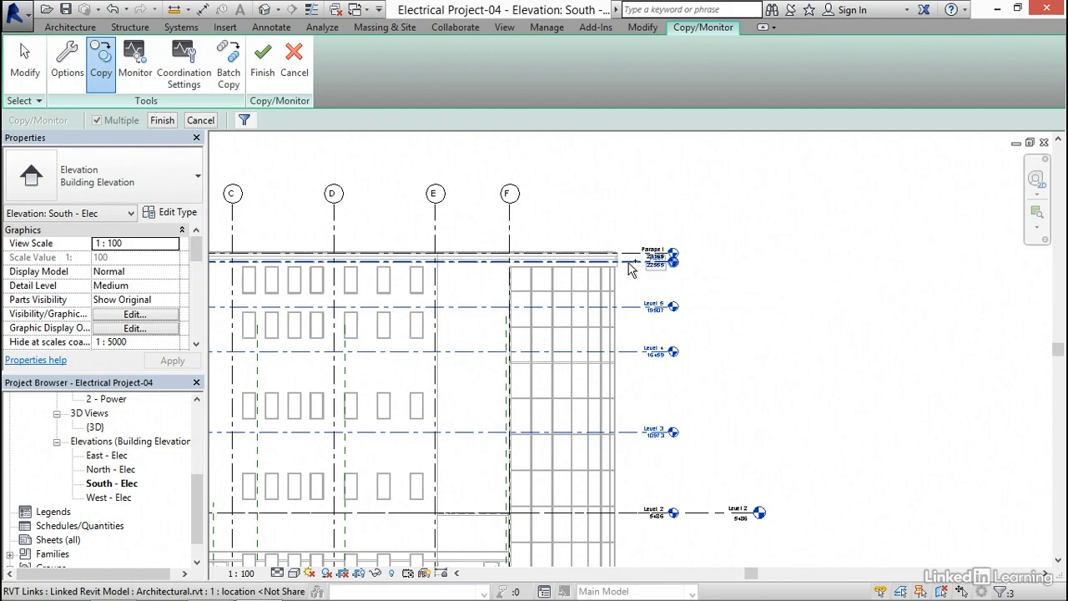
{"action": "left_click", "coordinate": [633, 267]}
{"action": "middle_click_drag", "start_coordinate": [729, 340], "coordinate": [744, 298]}
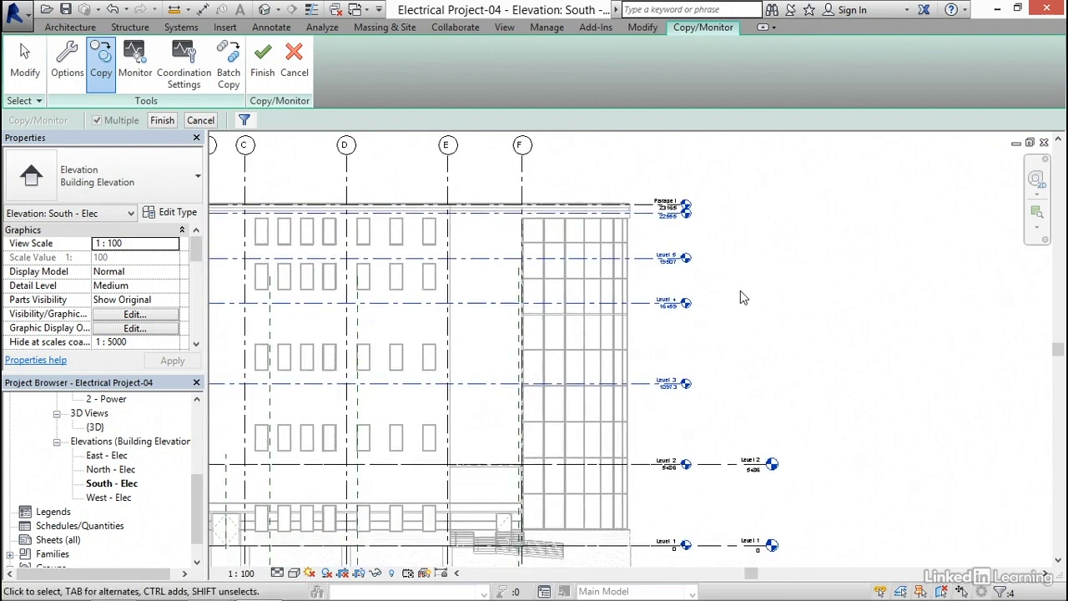
{"action": "left_click", "coordinate": [162, 122]}
{"action": "middle_click_drag", "start_coordinate": [726, 393], "coordinate": [679, 255]}
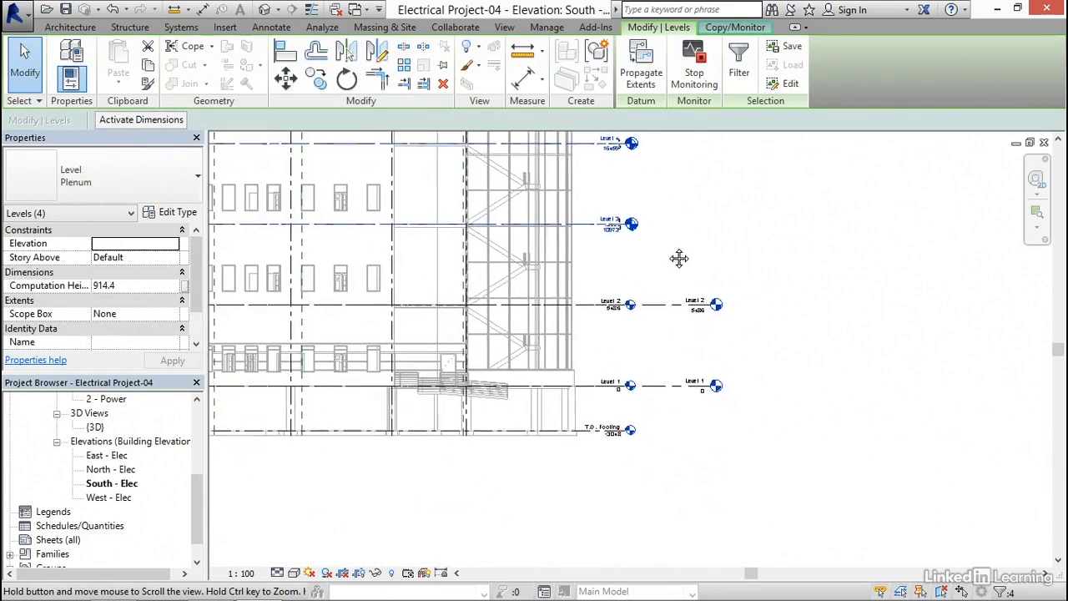
Set host Level 2 to monitor the linked model's Level 2
{"action": "scroll", "coordinate": [660, 341], "scroll_direction": "up", "scroll_amount": 3}
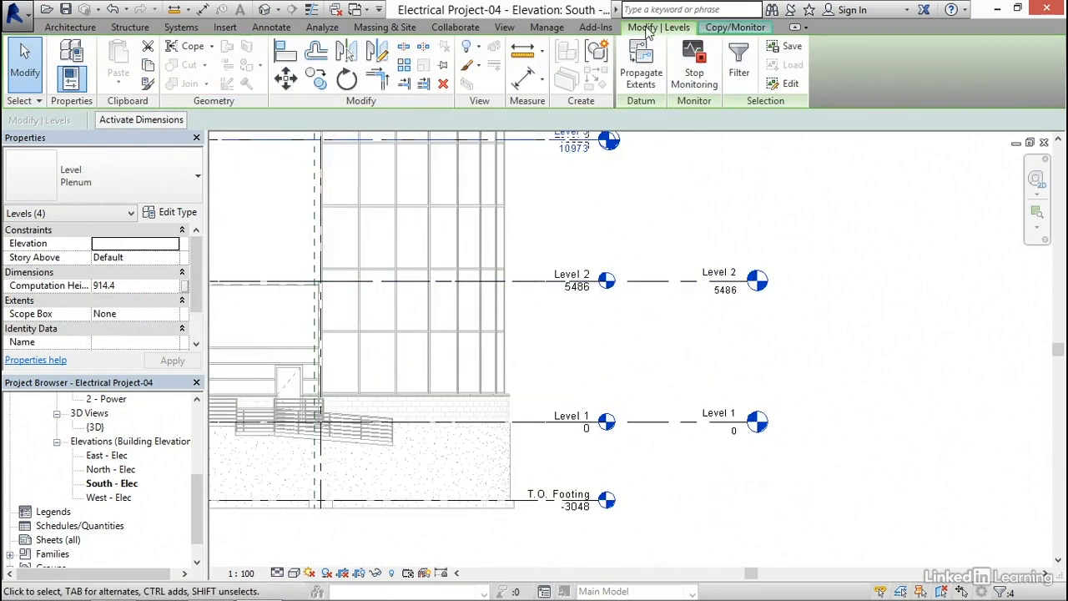
{"action": "left_click", "coordinate": [689, 199]}
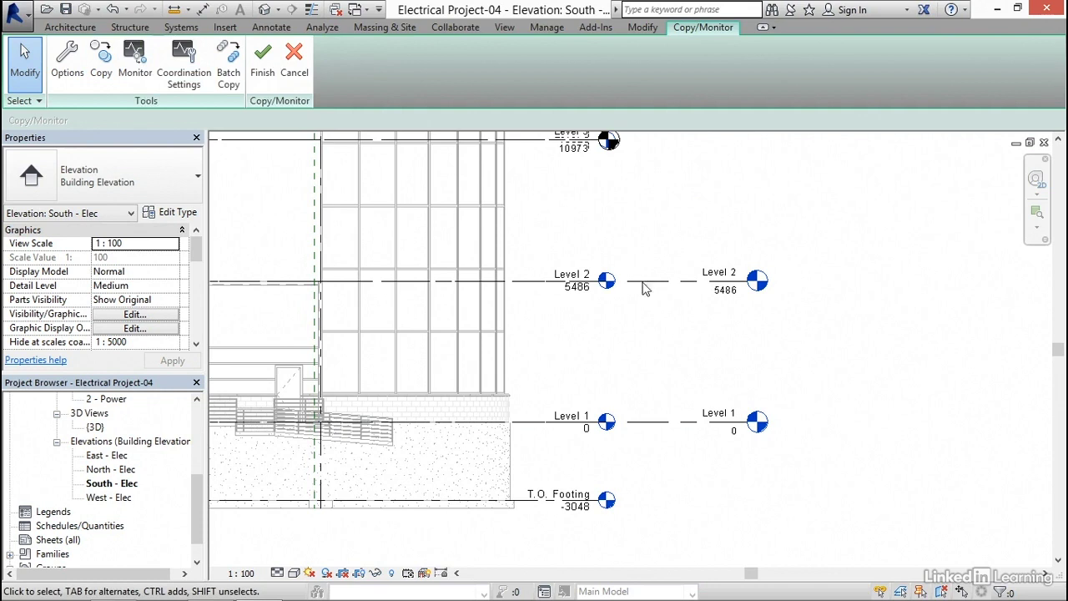
{"action": "left_click", "coordinate": [136, 75]}
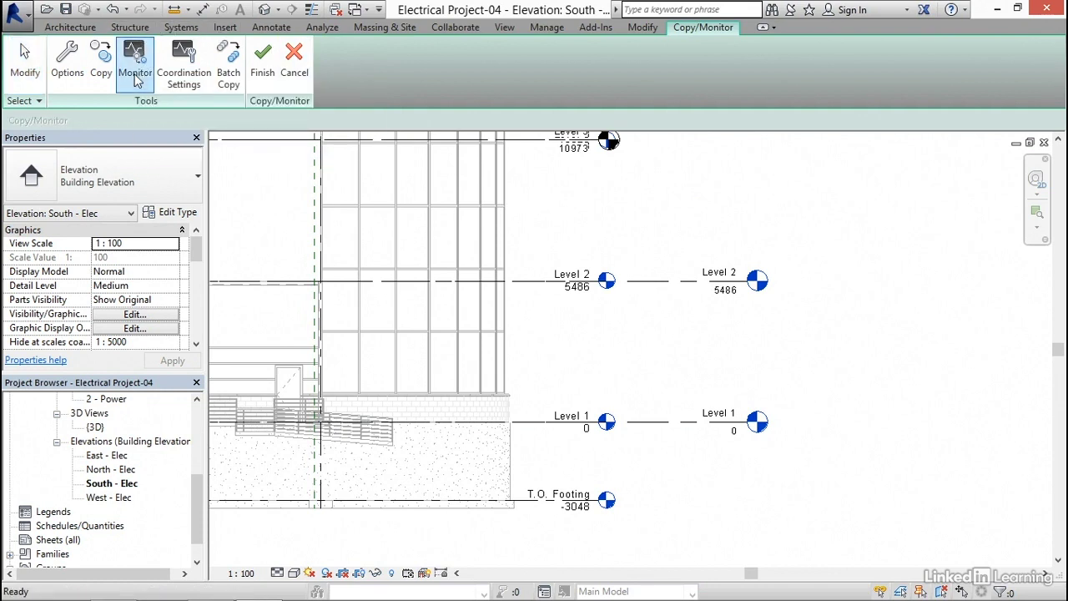
{"action": "left_click", "coordinate": [560, 287]}
{"action": "left_click", "coordinate": [551, 289]}
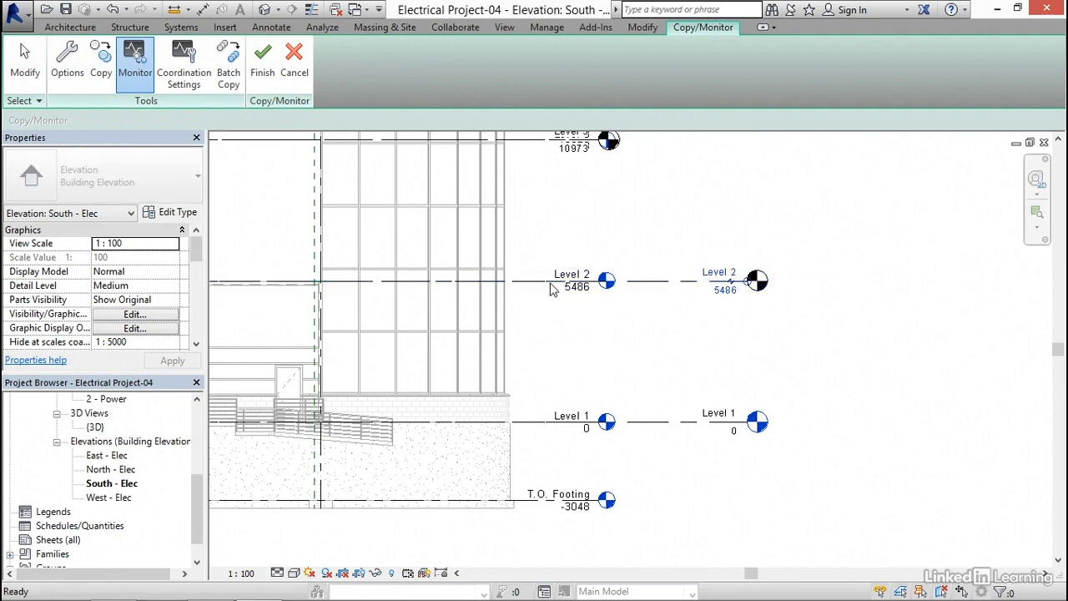
Monitor host Level 1 against the linked Level 1, then stop picking with Esc
{"action": "middle_click_drag", "start_coordinate": [564, 361], "coordinate": [574, 269]}
{"action": "left_click", "coordinate": [577, 336]}
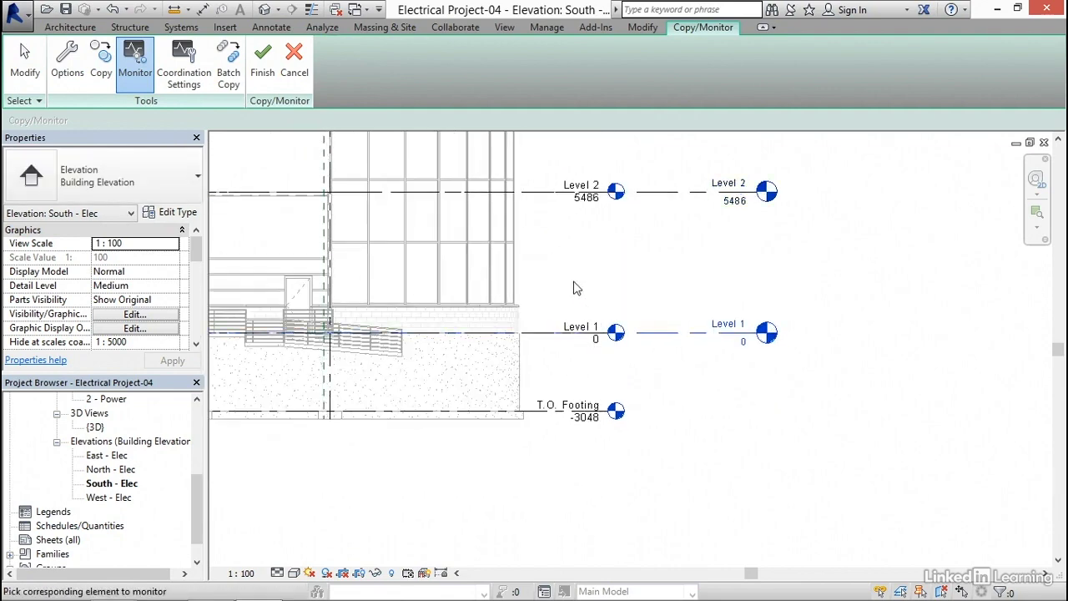
{"action": "left_click", "coordinate": [575, 336]}
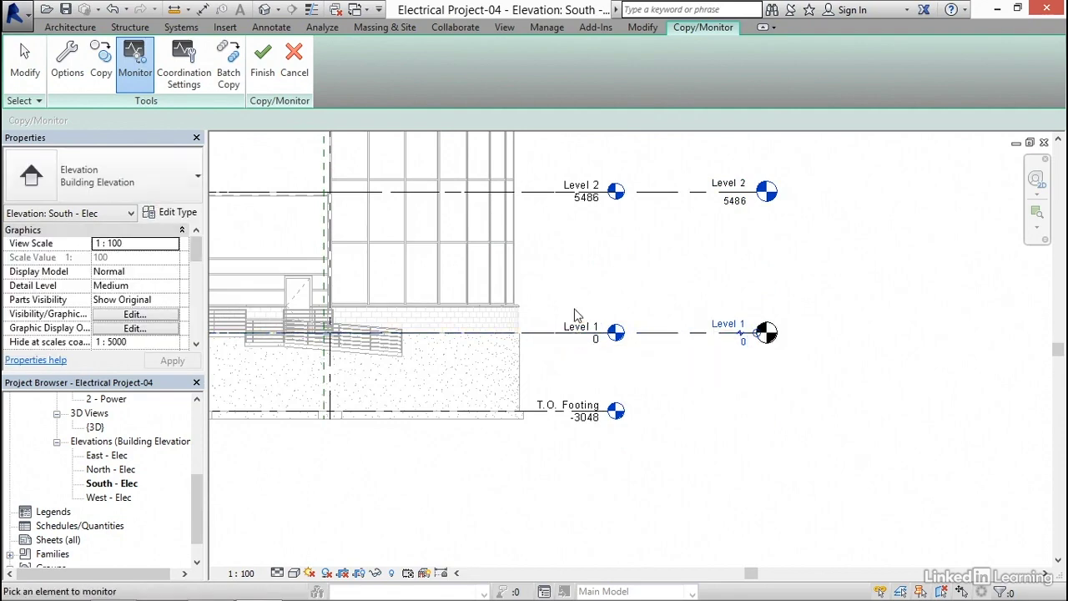
{"action": "scroll", "coordinate": [574, 359], "scroll_direction": "down", "scroll_amount": 6}
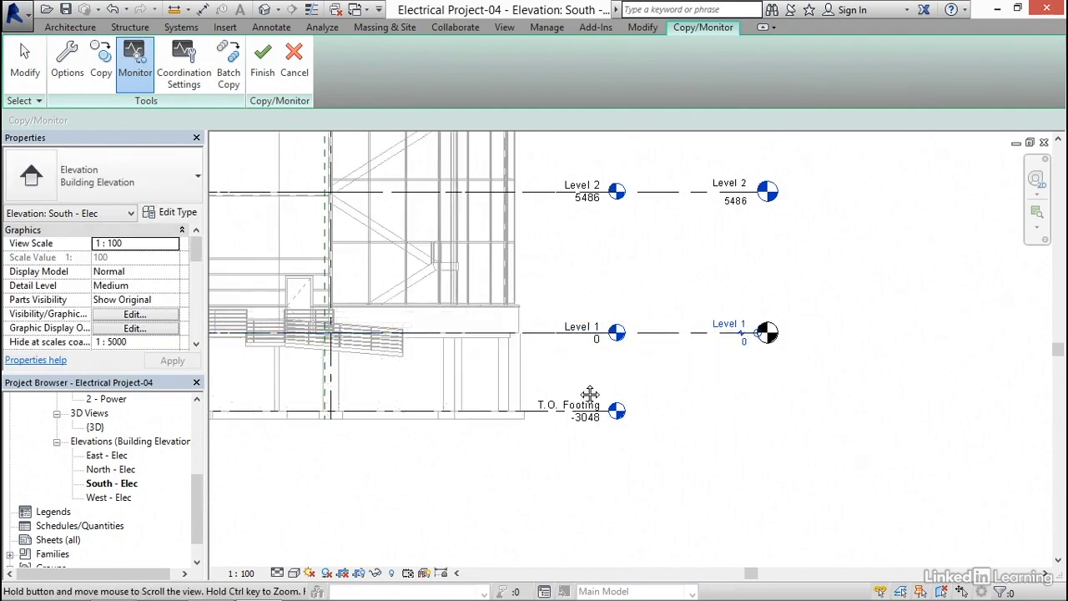
{"action": "scroll", "coordinate": [574, 359], "scroll_direction": "up", "scroll_amount": 5}
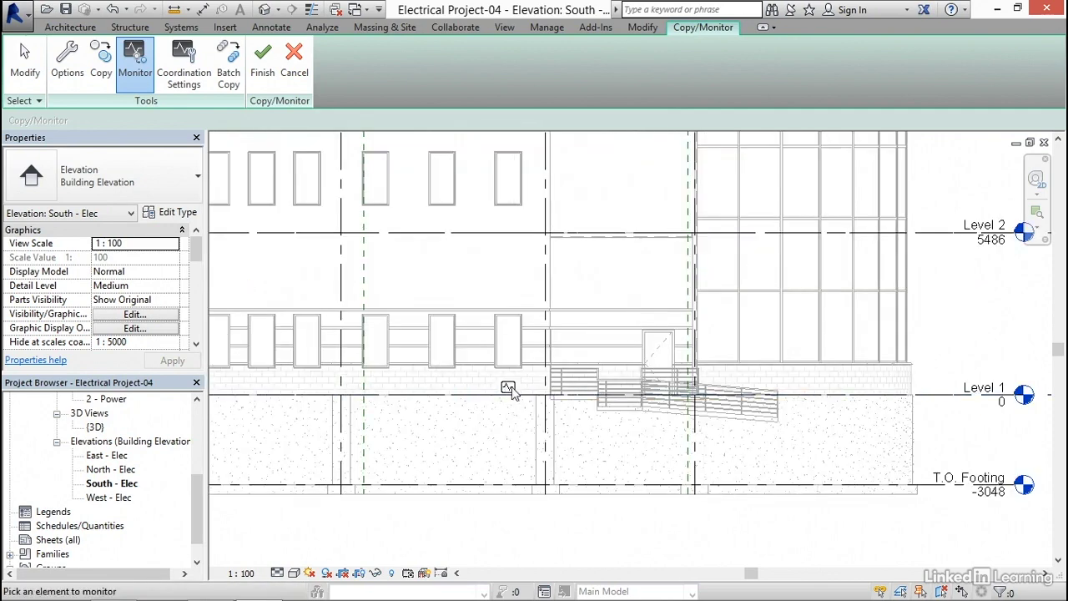
{"action": "scroll", "coordinate": [505, 390], "scroll_direction": "down", "scroll_amount": 5}
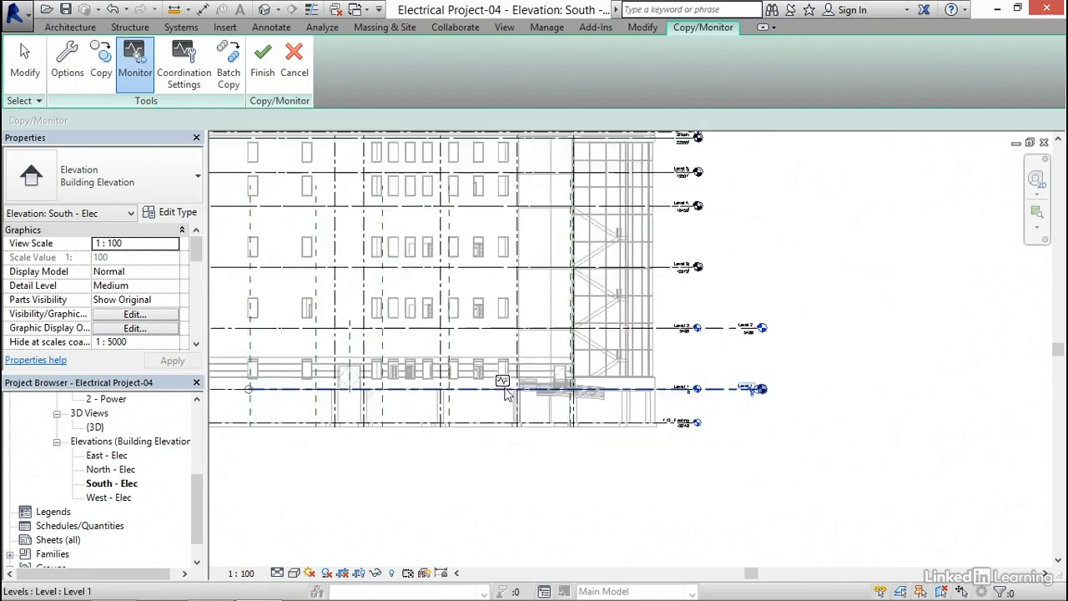
{"action": "middle_click_drag", "start_coordinate": [503, 381], "coordinate": [573, 370]}
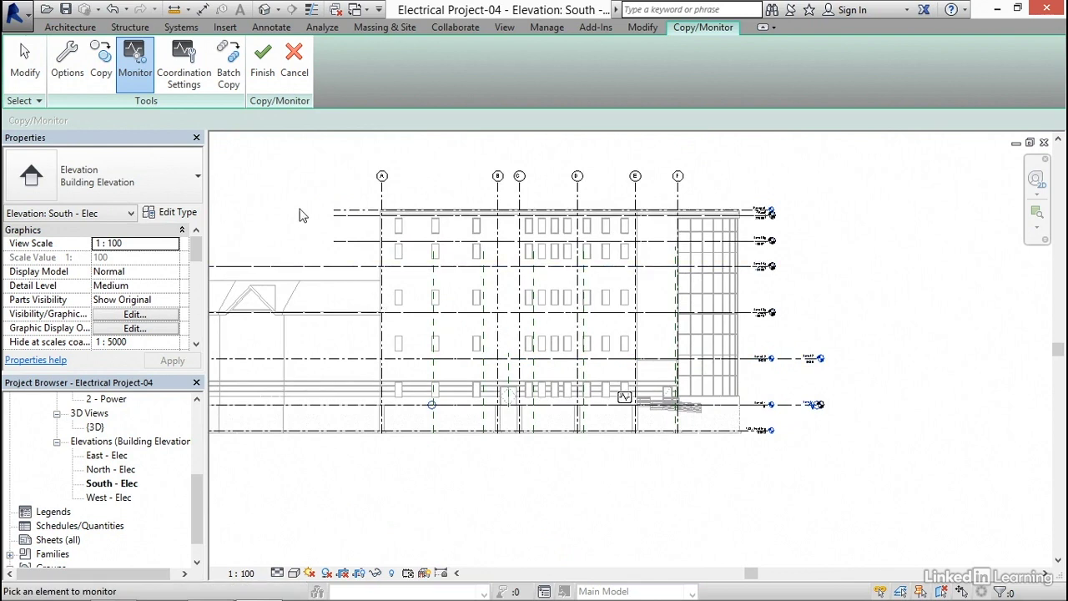
{"action": "key", "text": "Escape"}
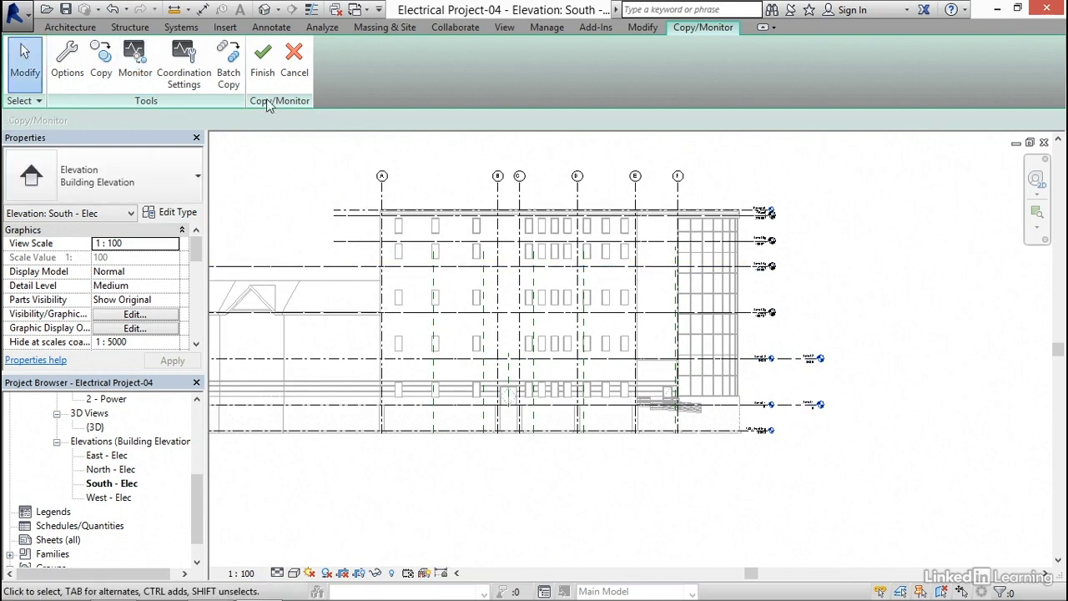
{"action": "left_click", "coordinate": [262, 71]}
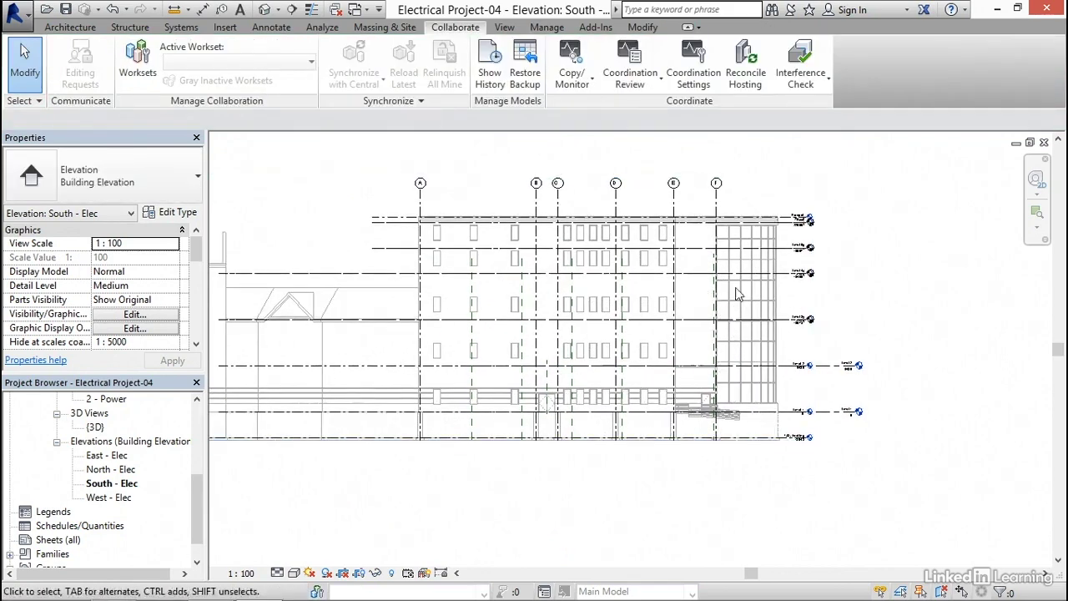
{"action": "scroll", "coordinate": [735, 292], "scroll_direction": "up", "scroll_amount": 4}
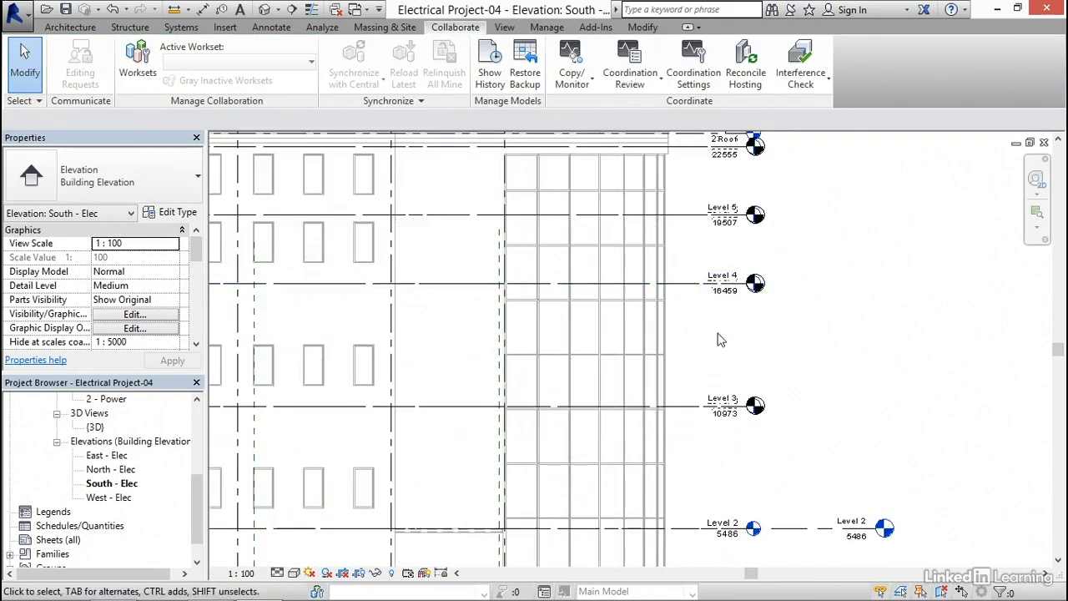
{"action": "middle_click_drag", "start_coordinate": [687, 288], "coordinate": [515, 236]}
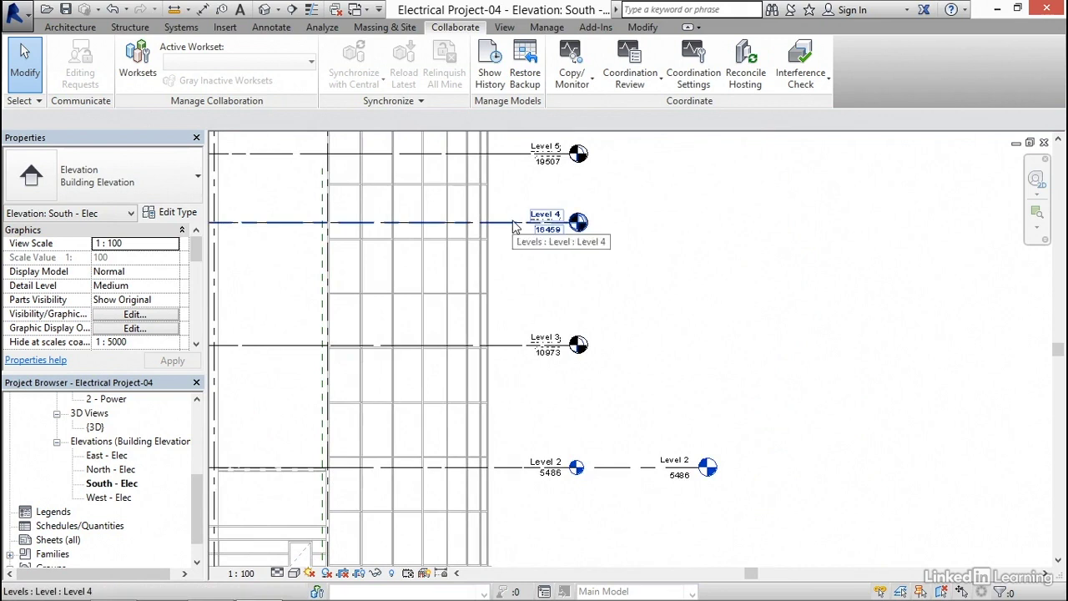
{"action": "left_click", "coordinate": [515, 226]}
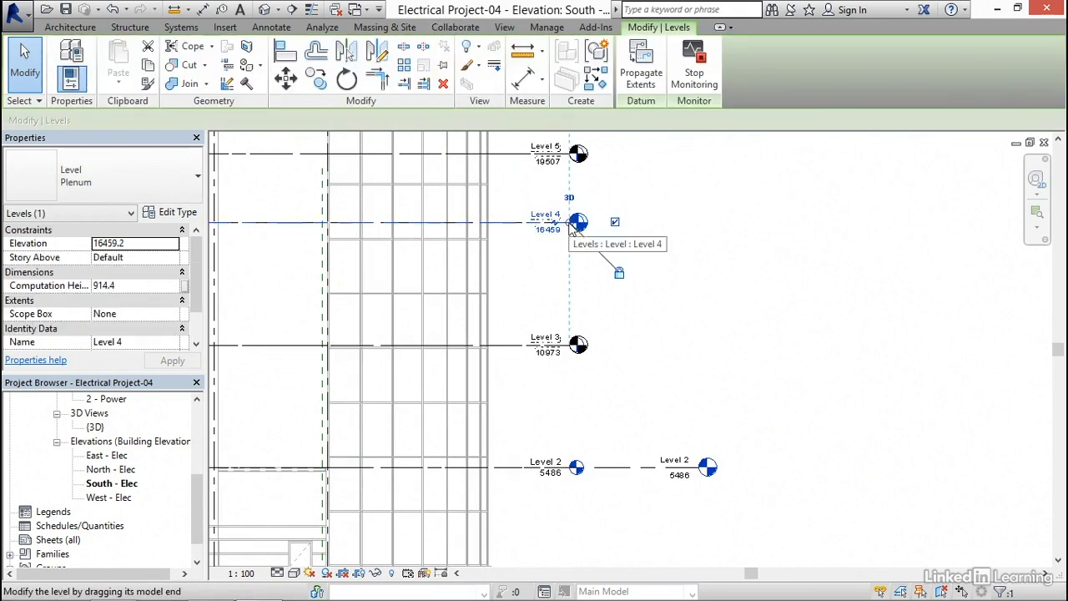
{"action": "left_click_drag", "start_coordinate": [571, 232], "coordinate": [701, 224]}
{"action": "left_click", "coordinate": [785, 231]}
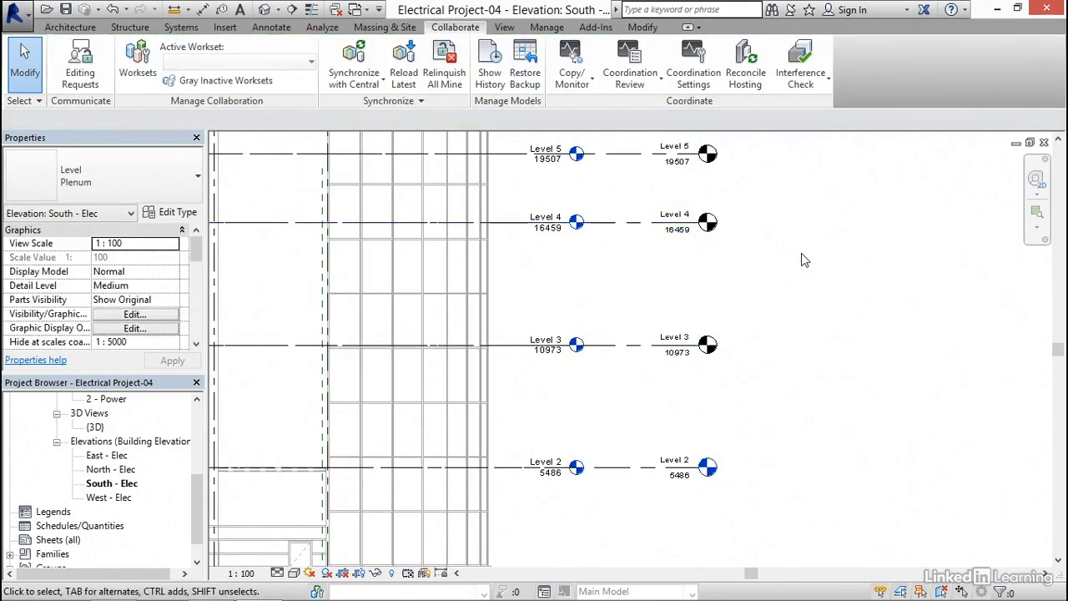
{"action": "scroll", "coordinate": [680, 346], "scroll_direction": "up", "scroll_amount": 3}
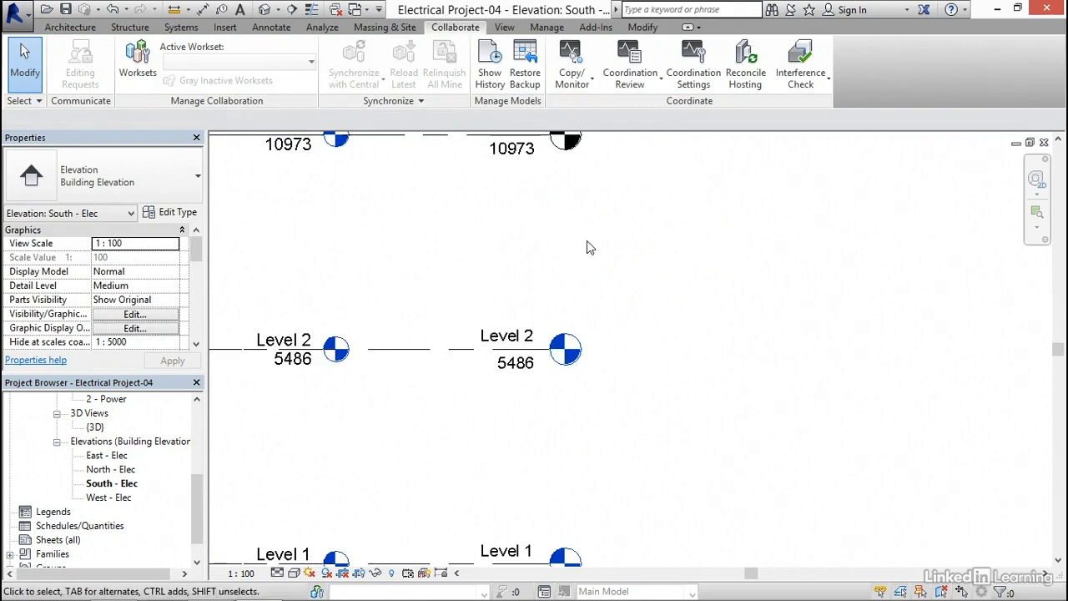
{"action": "middle_click_drag", "start_coordinate": [594, 197], "coordinate": [595, 292]}
{"action": "scroll", "coordinate": [575, 261], "scroll_direction": "down", "scroll_amount": 5}
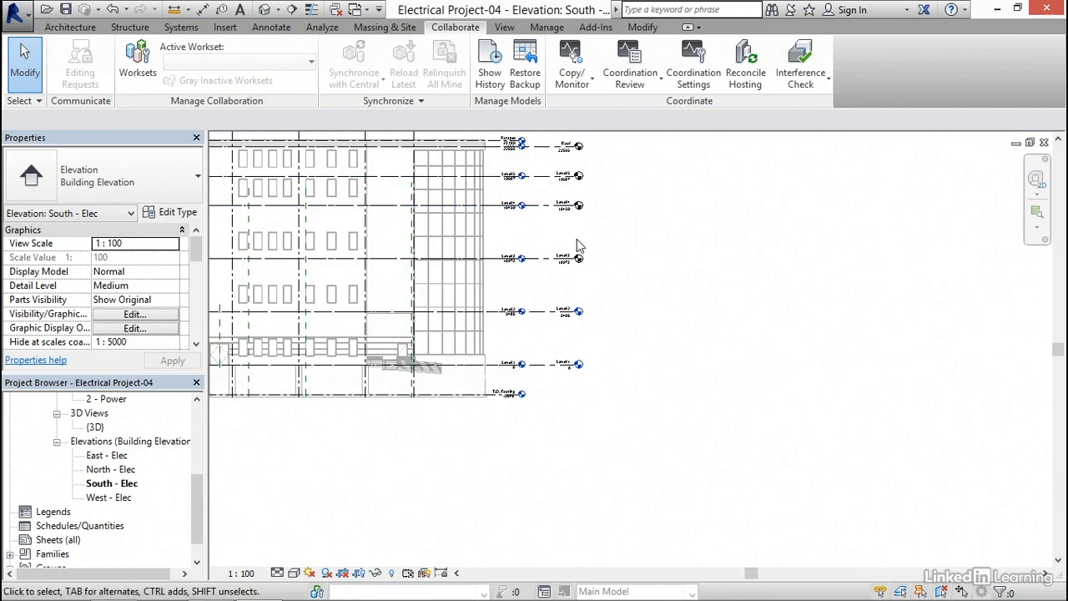
{"action": "scroll", "coordinate": [595, 315], "scroll_direction": "up", "scroll_amount": 3}
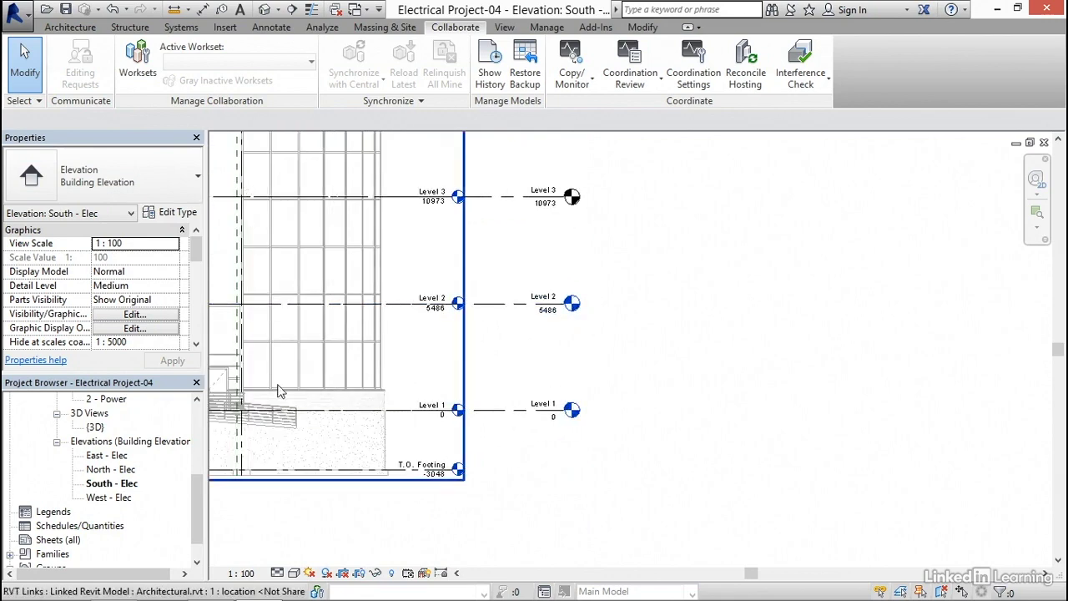
{"action": "left_click", "coordinate": [193, 512]}
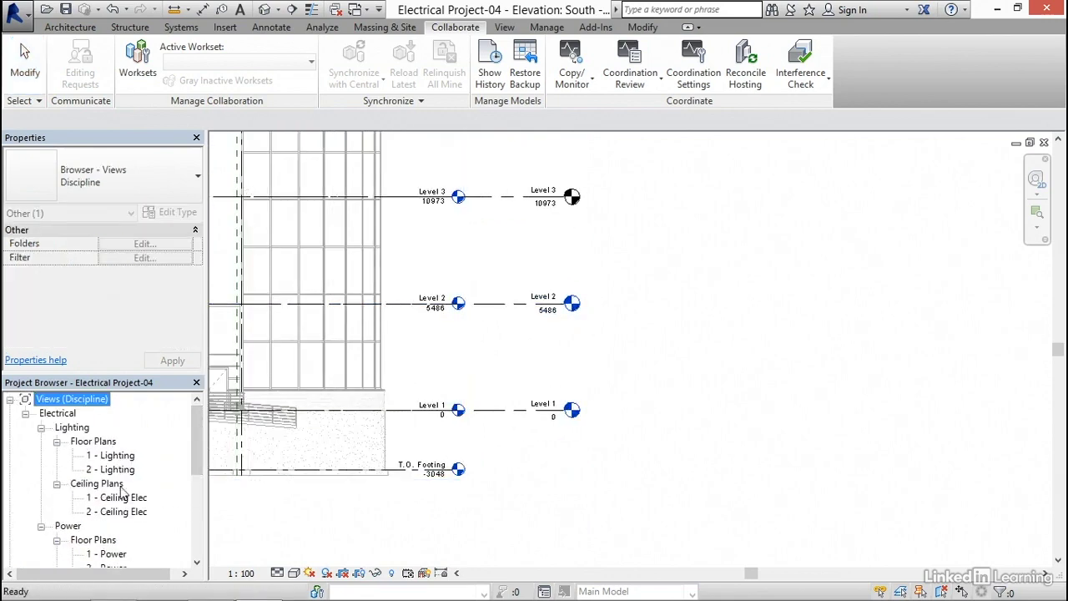
{"action": "left_click", "coordinate": [674, 346]}
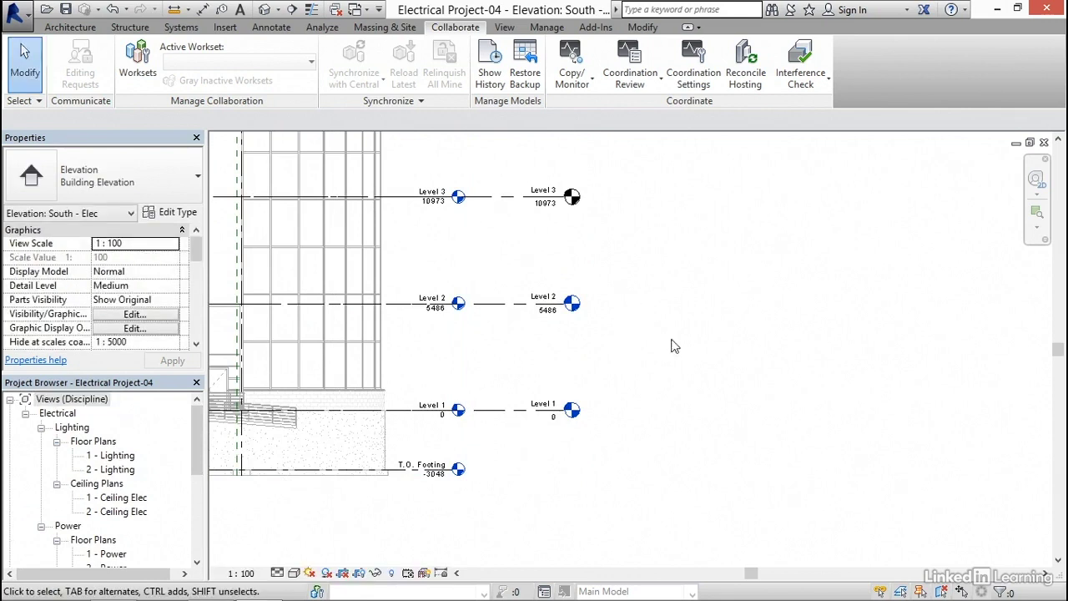
{"action": "middle_click_drag", "start_coordinate": [648, 286], "coordinate": [686, 311]}
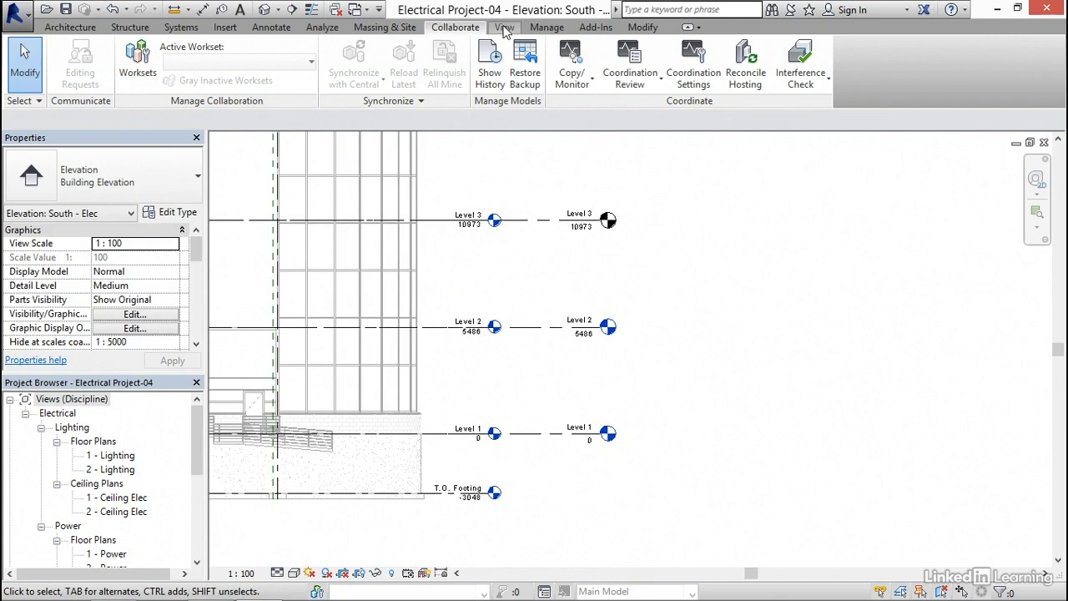
Create floor plans for Level 3, Level 4, Level 5 and Roof from View > Plan Views > Floor Plan
{"action": "left_click", "coordinate": [505, 29]}
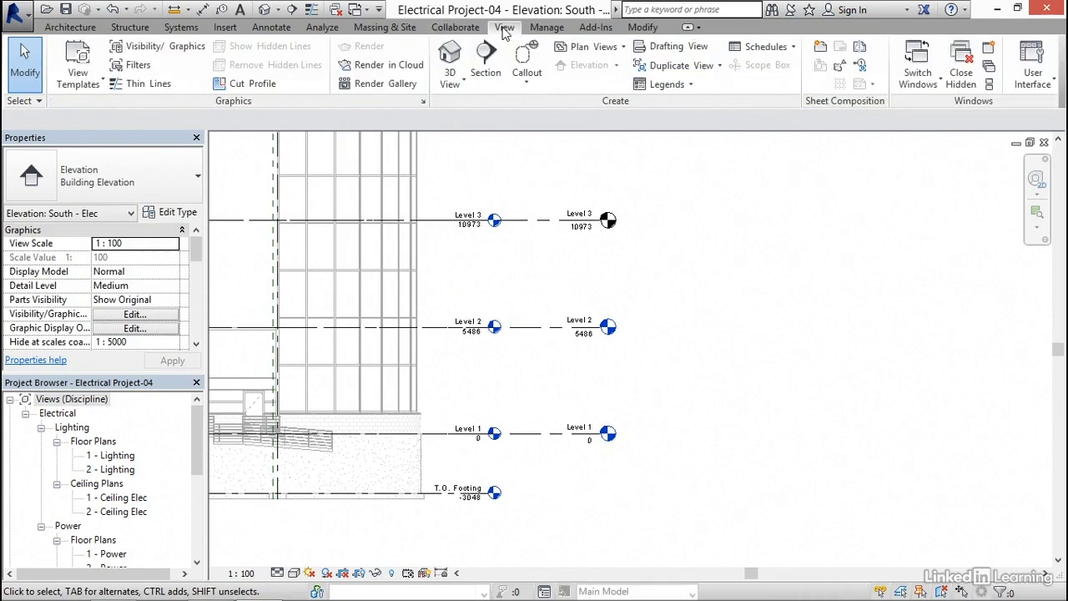
{"action": "left_click", "coordinate": [625, 49]}
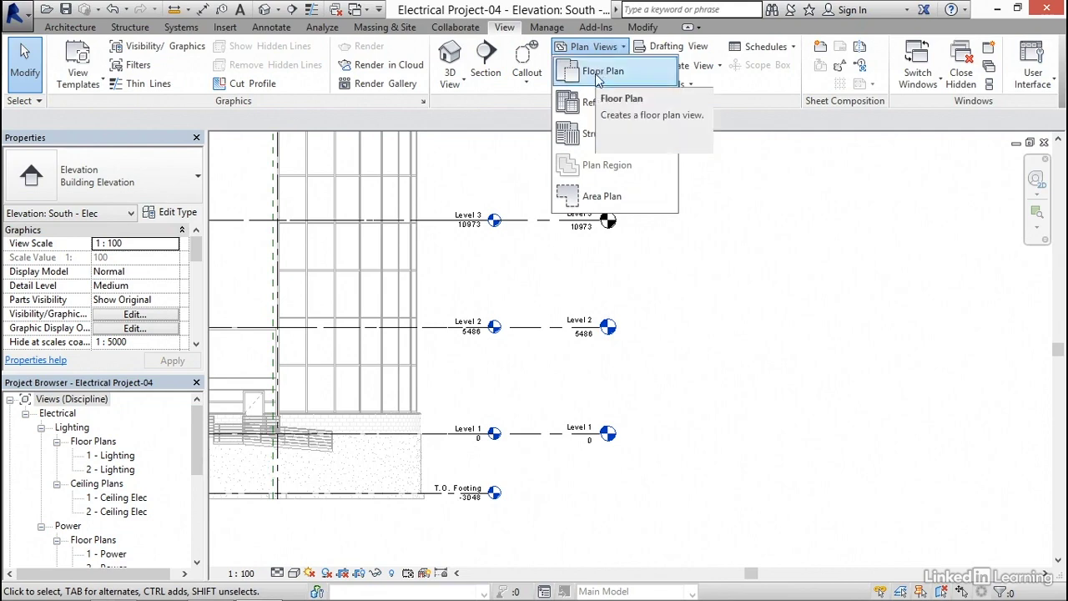
{"action": "left_click", "coordinate": [597, 79]}
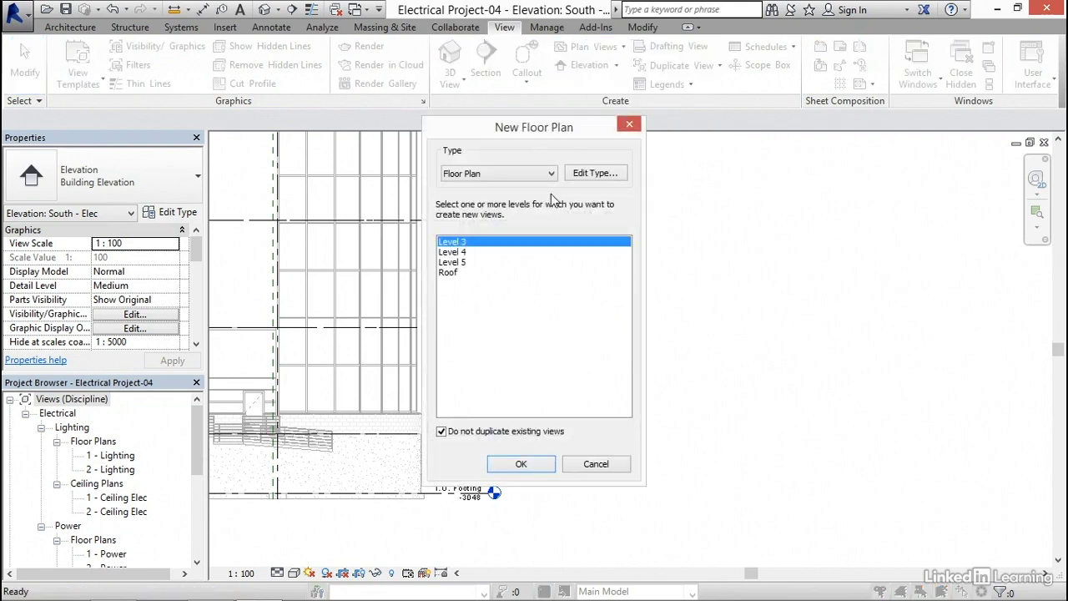
{"action": "left_click", "coordinate": [460, 253], "text": "shift"}
{"action": "left_click", "coordinate": [480, 264], "text": "shift"}
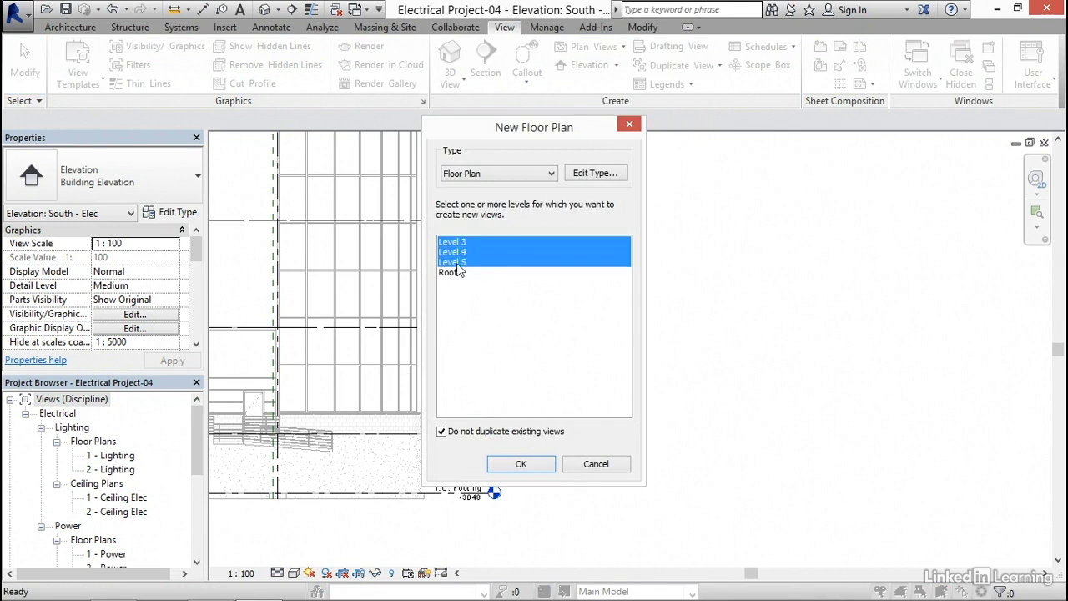
{"action": "left_click", "coordinate": [447, 273], "text": "shift"}
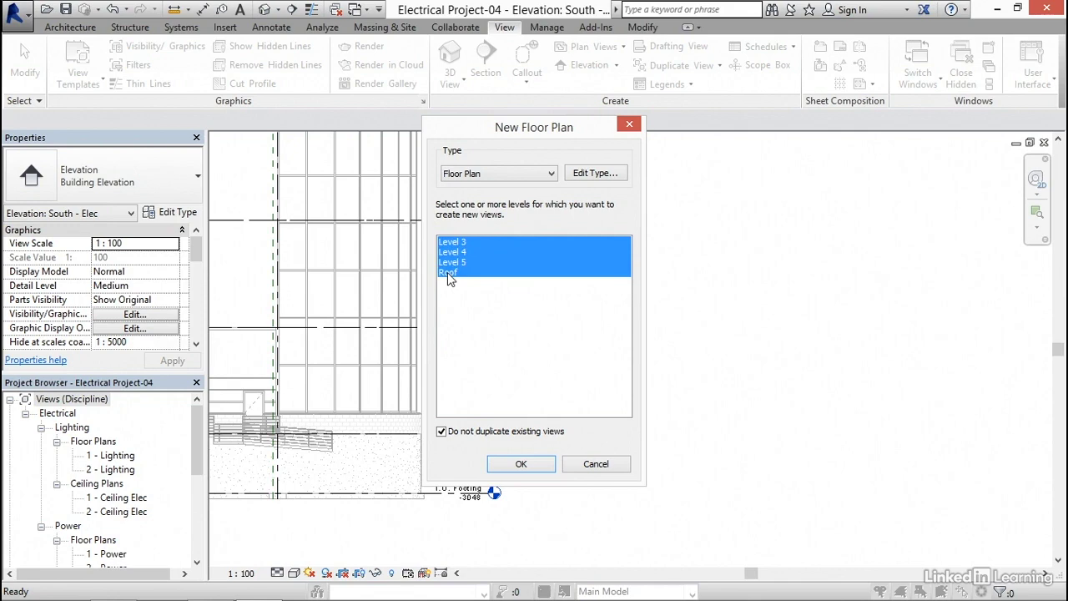
{"action": "left_click", "coordinate": [521, 464]}
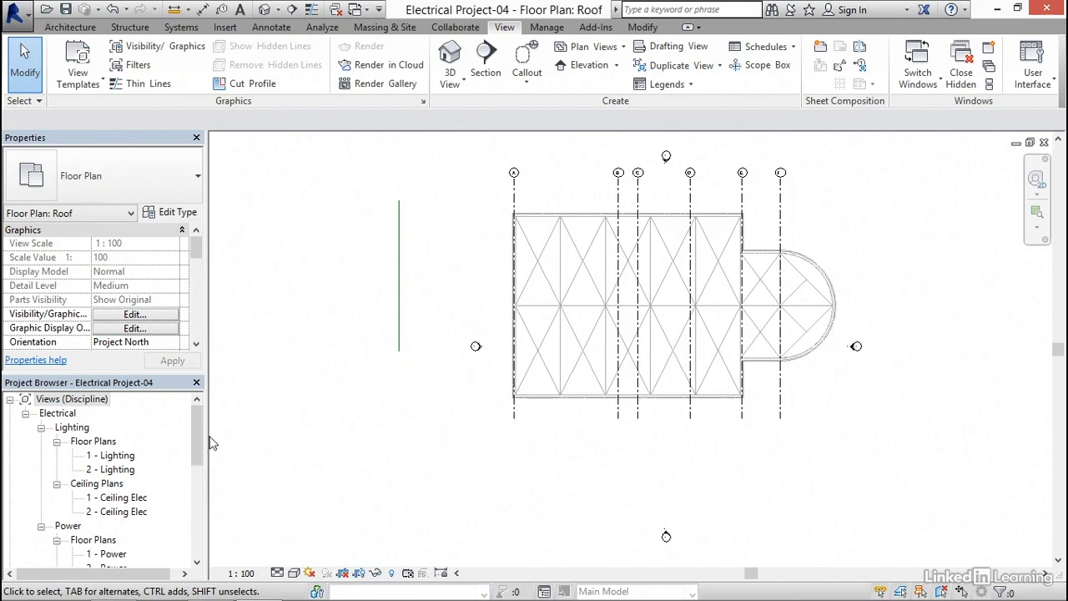
Rename the 1 - Power floor plan to Level 1
{"action": "scroll", "coordinate": [201, 447], "scroll_direction": "down", "scroll_amount": 1}
{"action": "left_click_drag", "start_coordinate": [198, 441], "coordinate": [191, 465]}
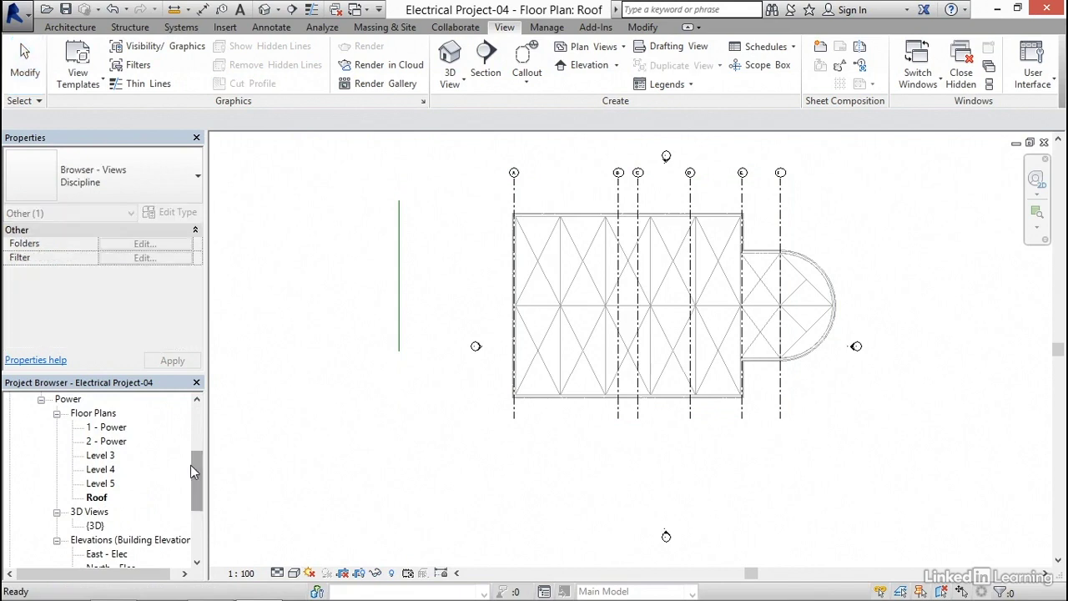
{"action": "right_click", "coordinate": [111, 429]}
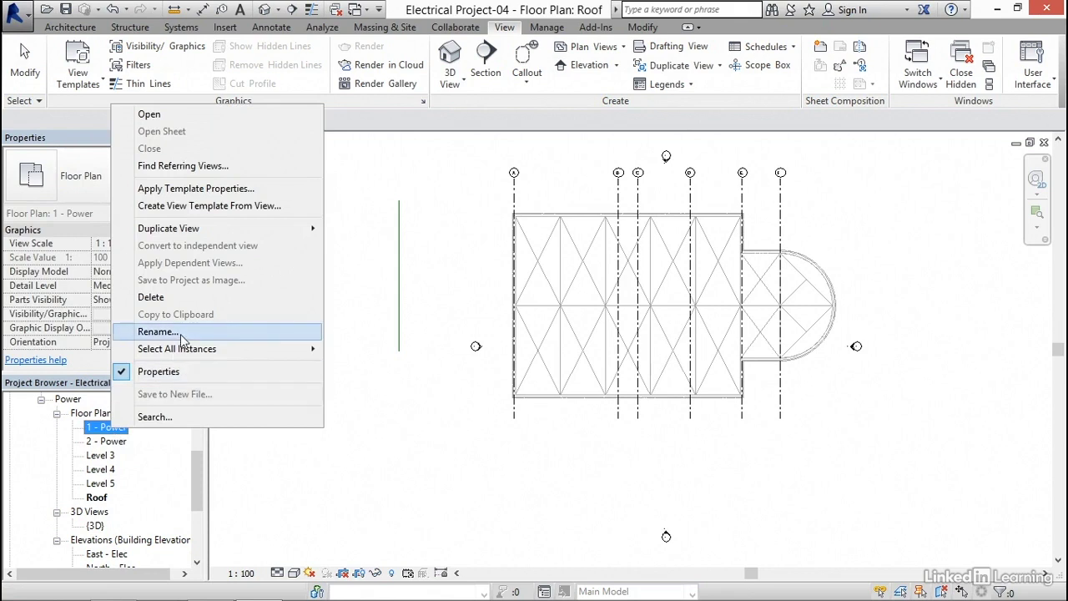
{"action": "left_click", "coordinate": [158, 332]}
{"action": "type", "text": "Level 1"}
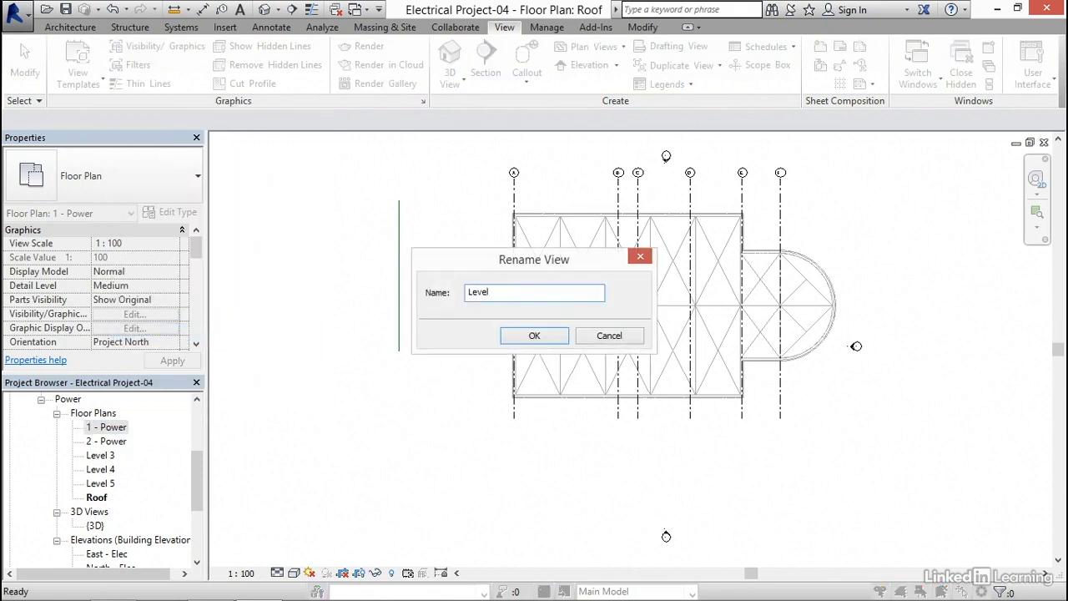
{"action": "left_click", "coordinate": [520, 341]}
Rename the 2 - Power floor plan to Level 2
{"action": "right_click", "coordinate": [105, 429]}
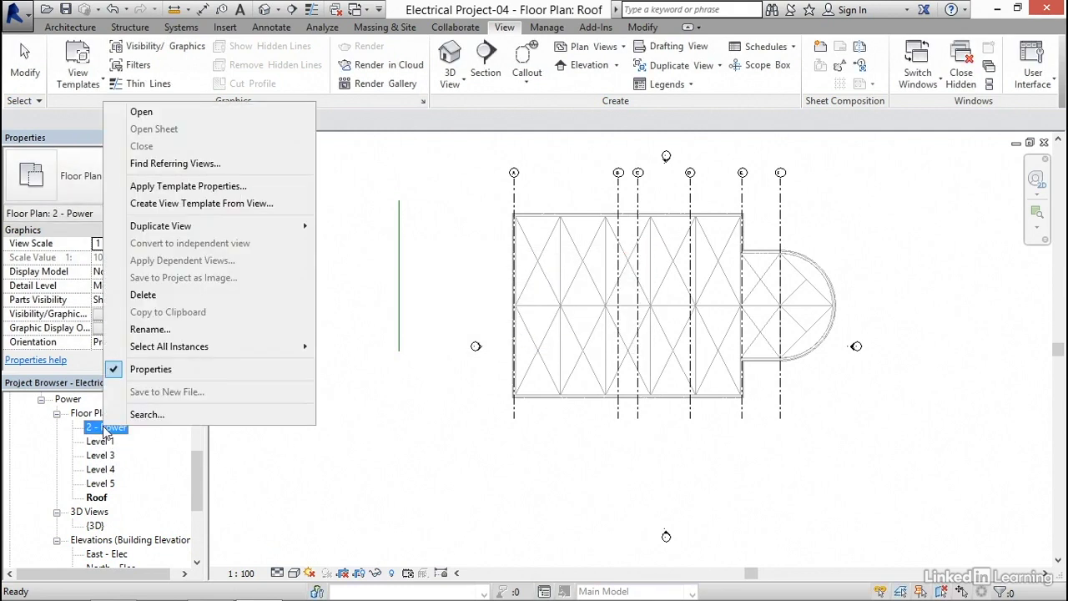
{"action": "left_click", "coordinate": [152, 329]}
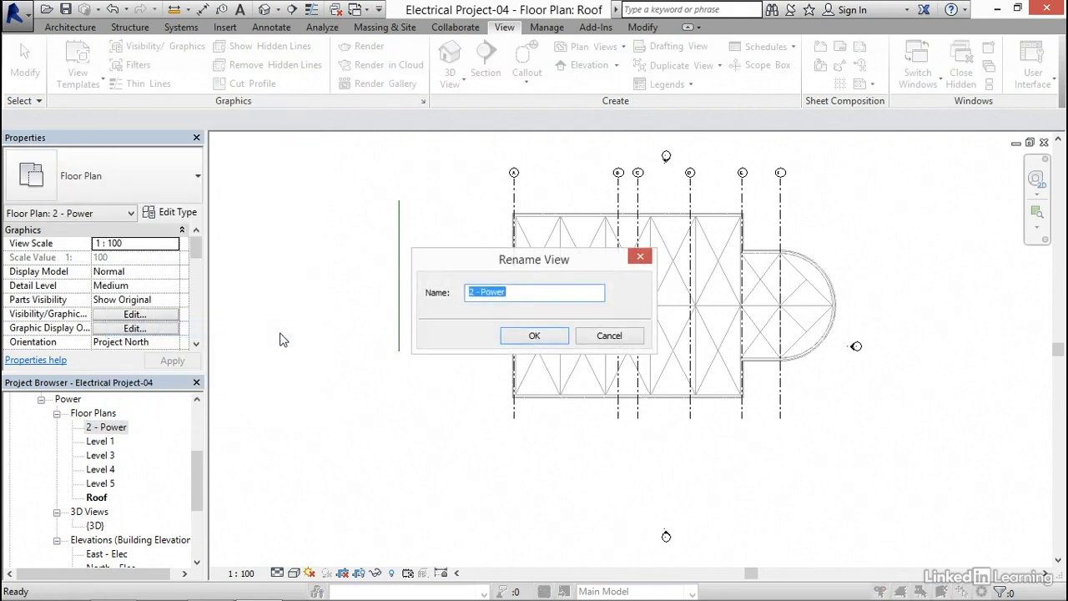
{"action": "type", "text": "Level 2"}
{"action": "left_click", "coordinate": [534, 335]}
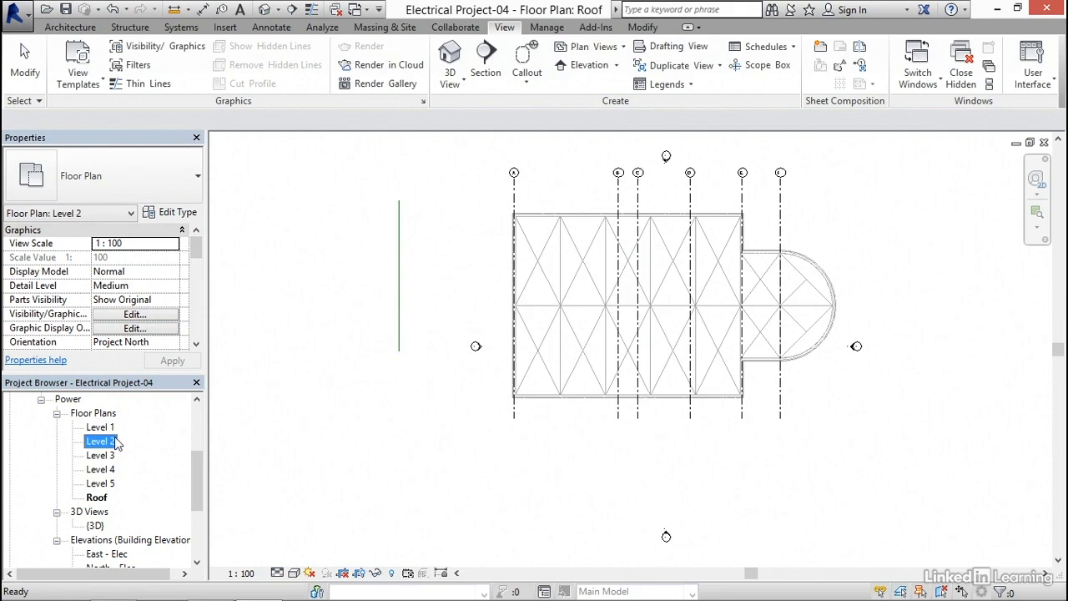
Make the Roof floor plan the active view and close all other hidden view windows
{"action": "left_click", "coordinate": [350, 422]}
{"action": "scroll", "coordinate": [537, 377], "scroll_direction": "up", "scroll_amount": 3}
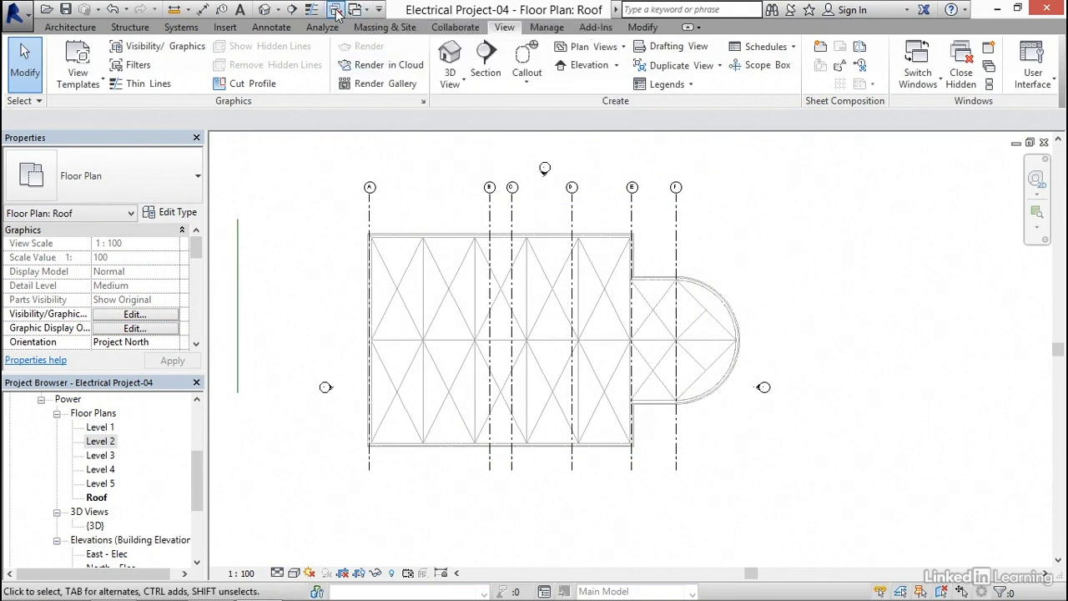
{"action": "left_click", "coordinate": [336, 10]}
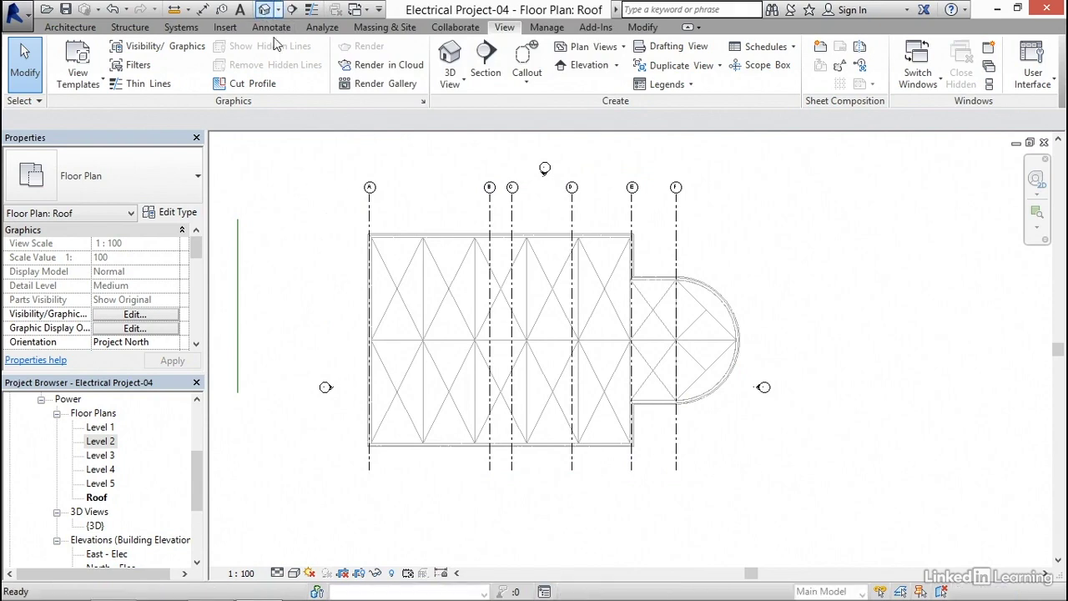